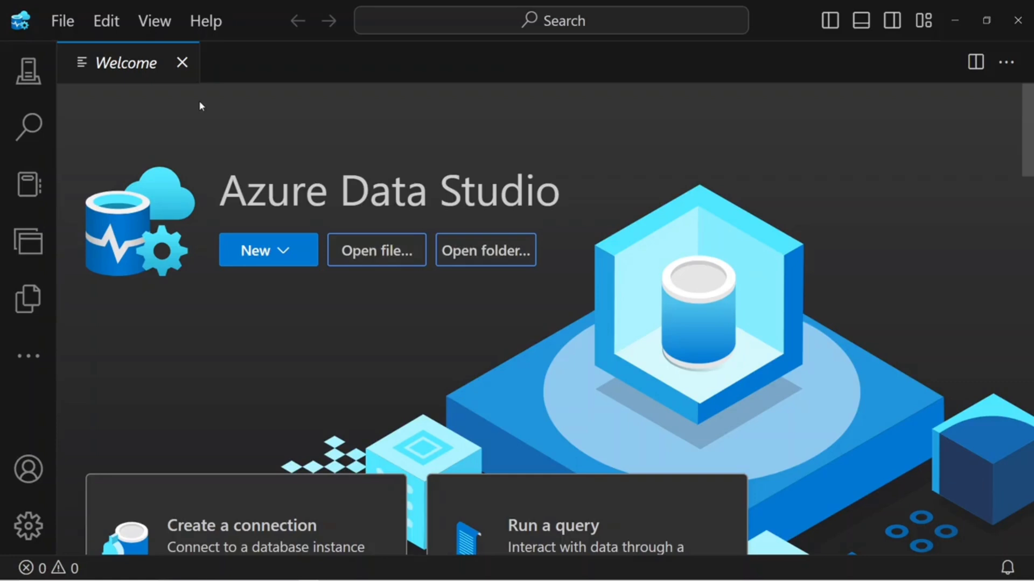
# Connect to the saved .\SQLEXPRESS server and check its connection details without changing them.
pyautogui.click(33, 78)
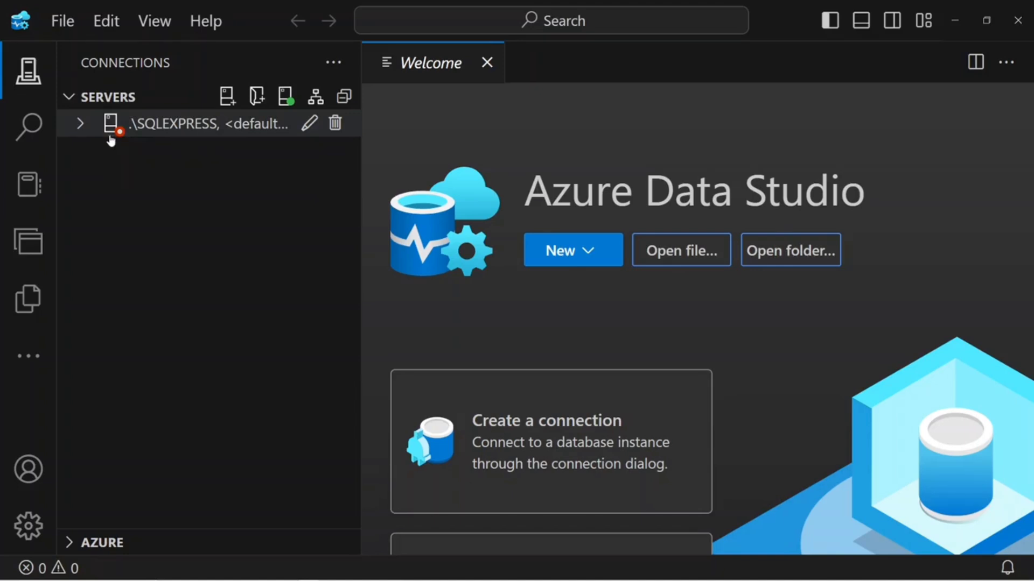
pyautogui.click(80, 125)
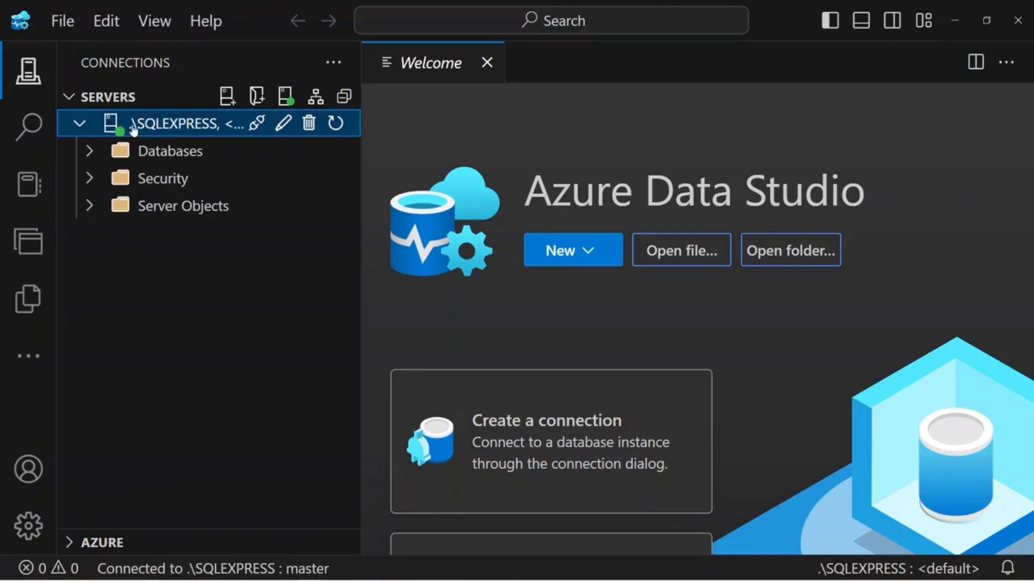
pyautogui.click(282, 126)
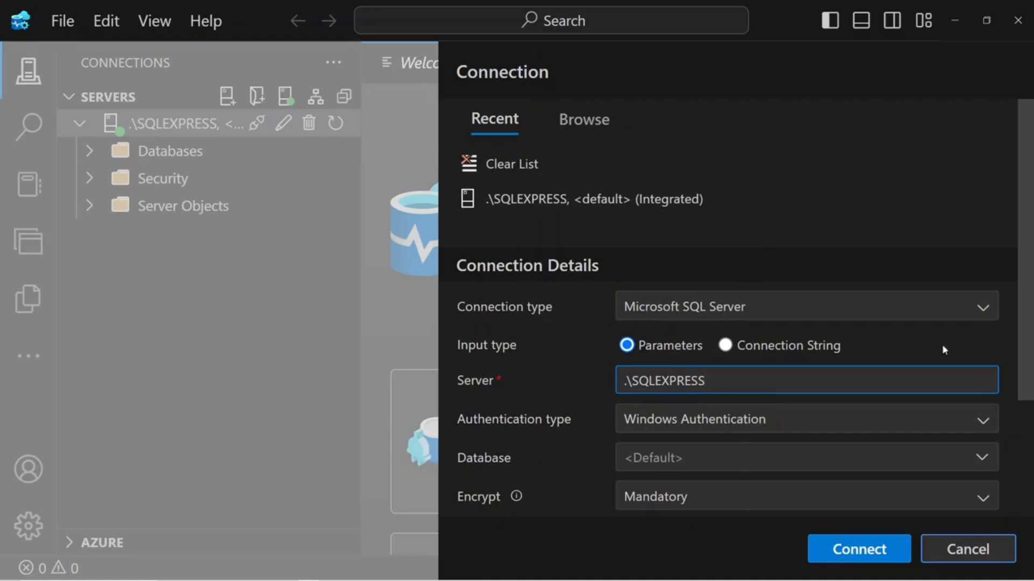
pyautogui.click(948, 547)
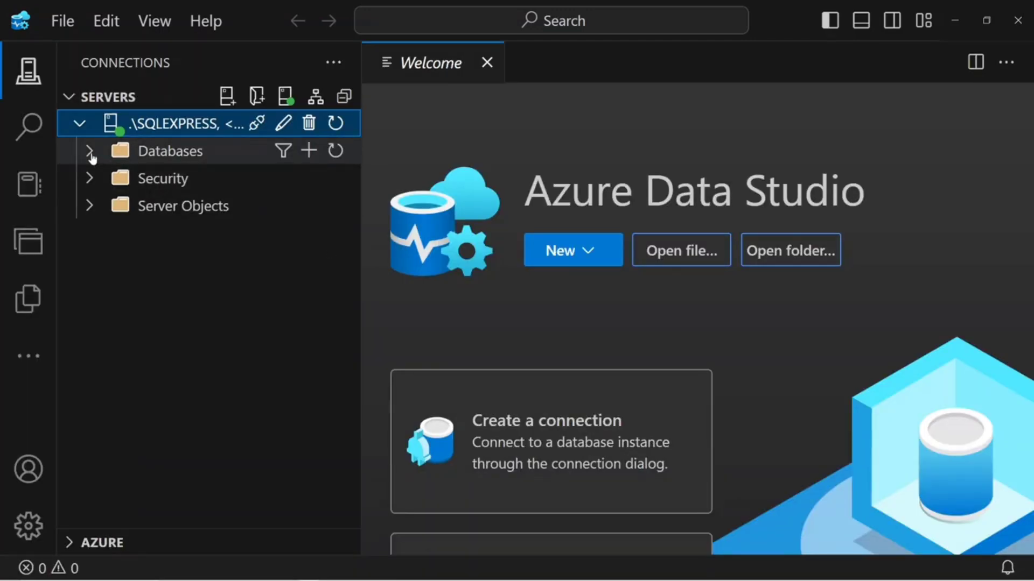
# Expand the server's Databases folder and check inside its System Databases folder.
pyautogui.click(90, 156)
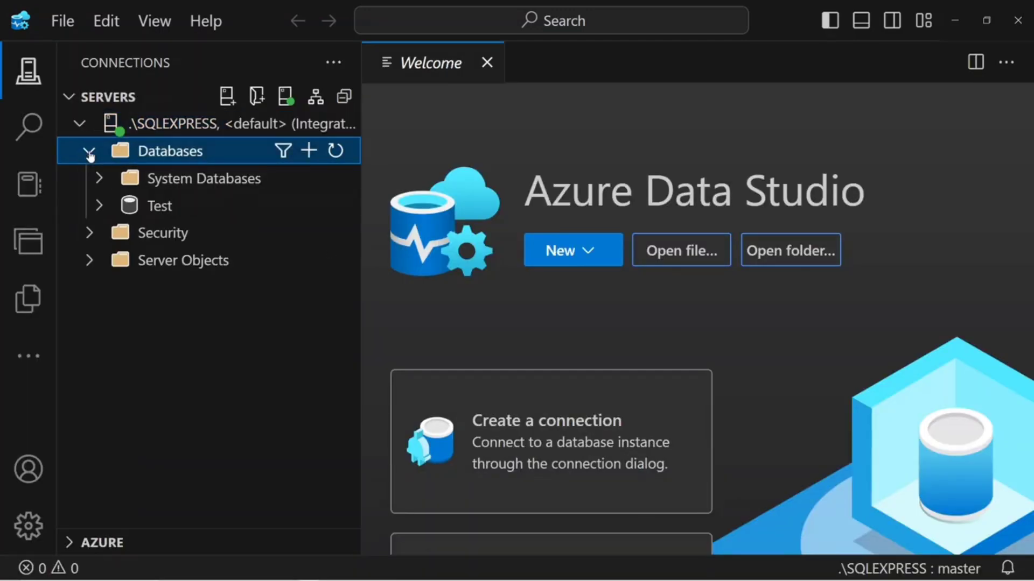
pyautogui.click(101, 182)
pyautogui.click(101, 184)
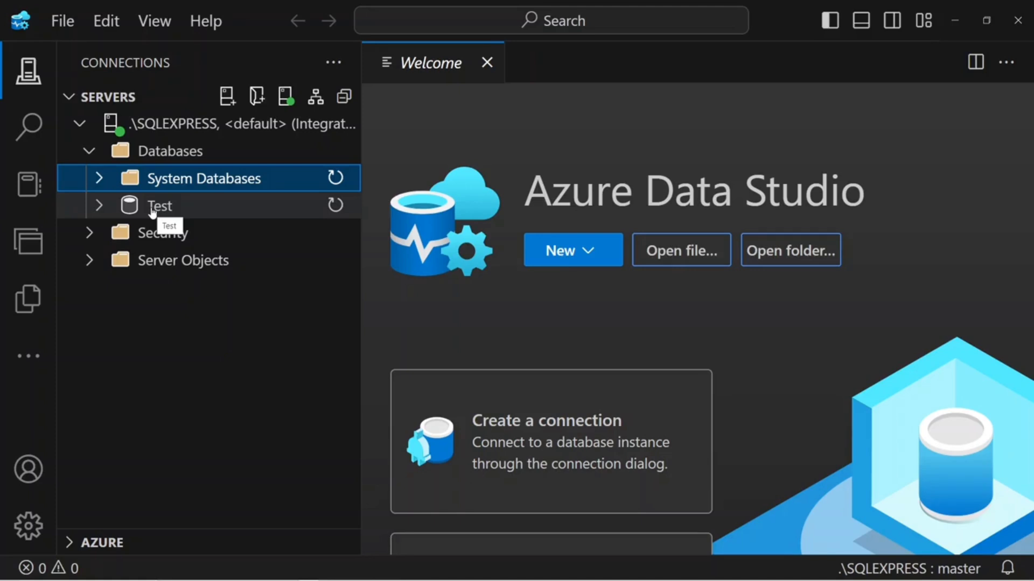
# Start a new database in the server's Databases folder.
pyautogui.rightClick(149, 156)
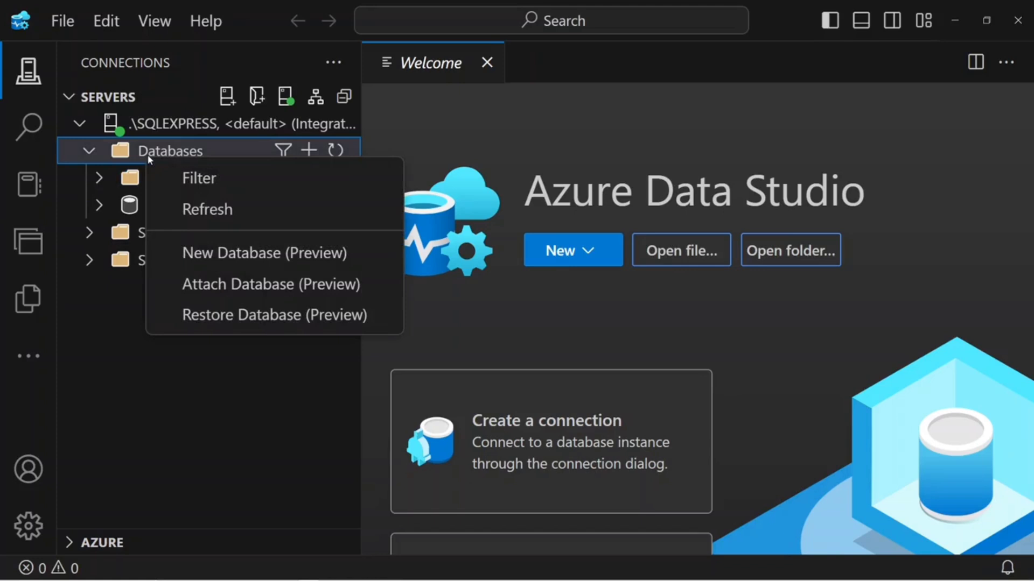
pyautogui.click(209, 252)
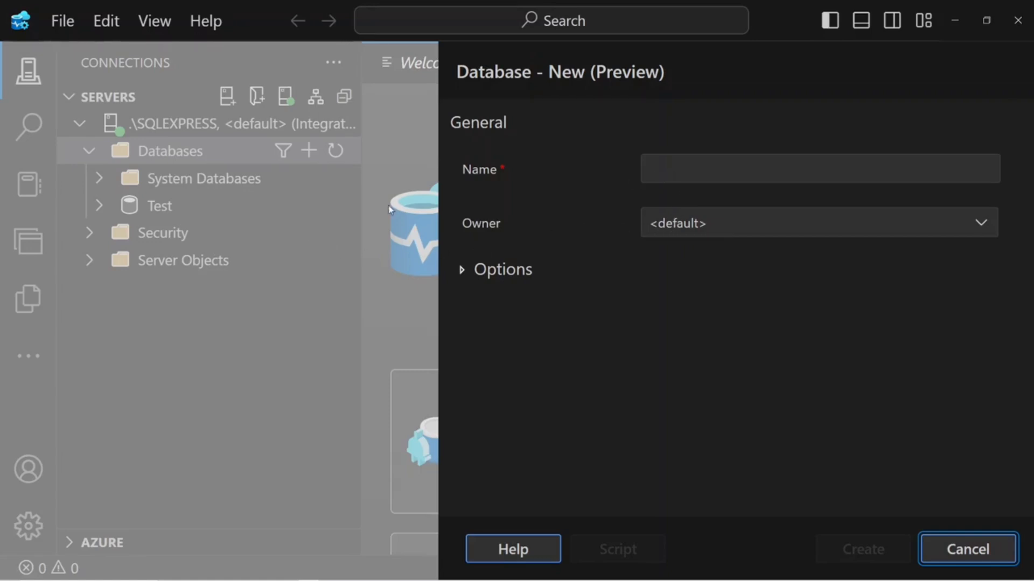
pyautogui.click(661, 174)
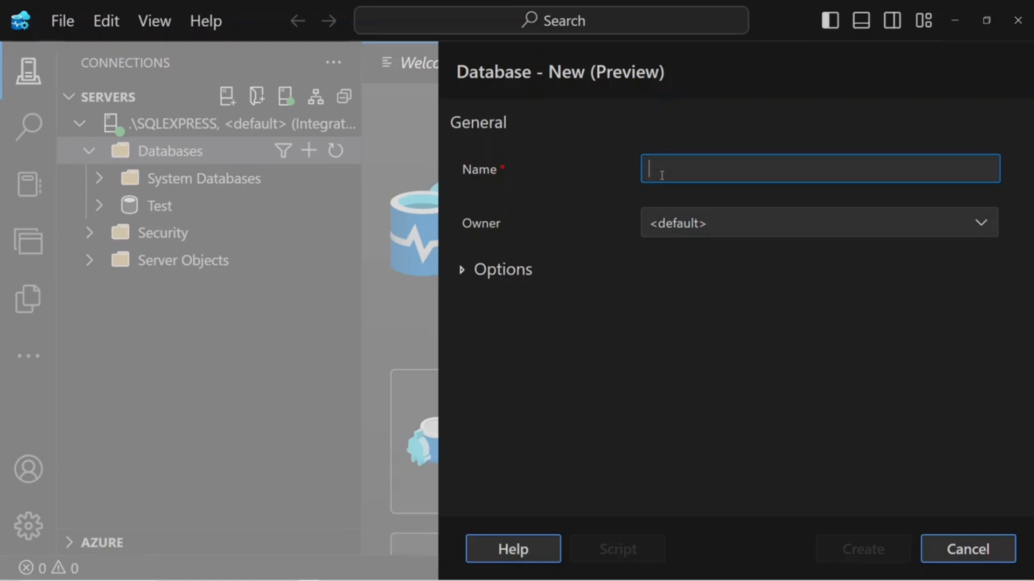
pyautogui.write('100Days')
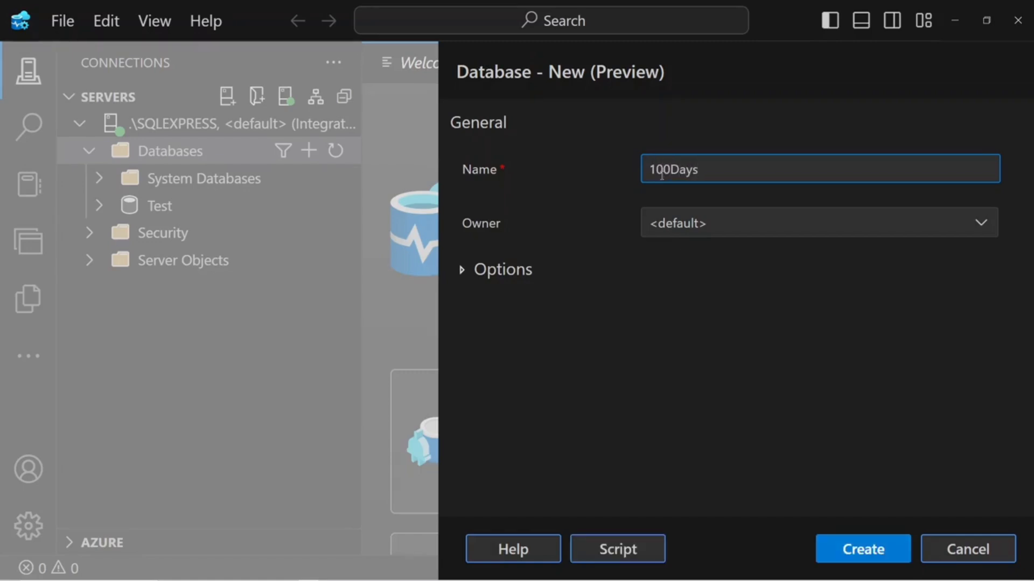
pyautogui.write('IT')
pyautogui.press('BackSpace')
pyautogui.press('BackSpace')
pyautogui.press('BackSpace')
pyautogui.press('BackSpace')
pyautogui.press('BackSpace')
pyautogui.press('BackSpace')
pyautogui.press('BackSpace')
pyautogui.press('BackSpace')
pyautogui.press('BackSpace')
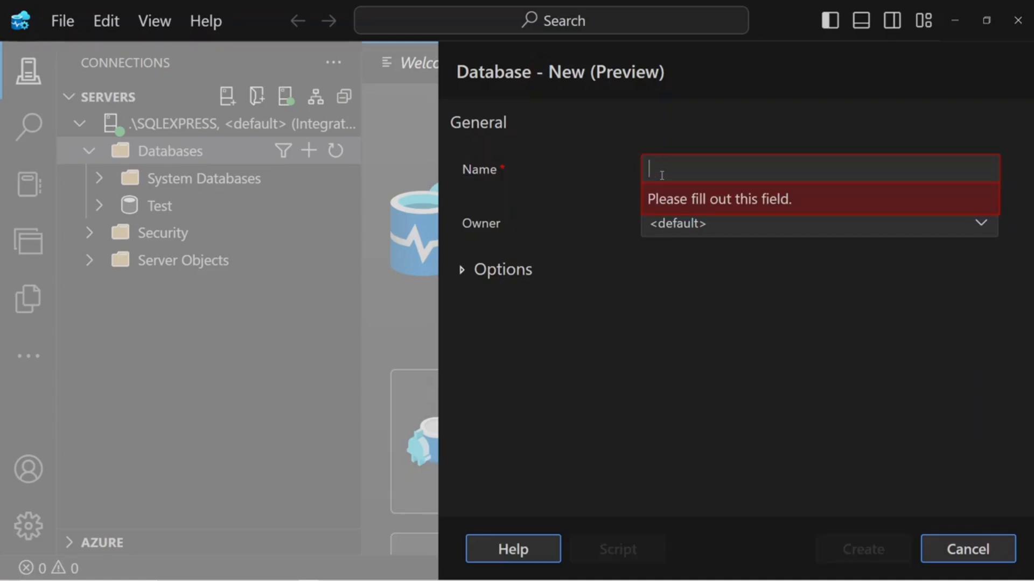
# Name the new database 100Days and make the machine's NEW USER login its owner.
pyautogui.write('100')
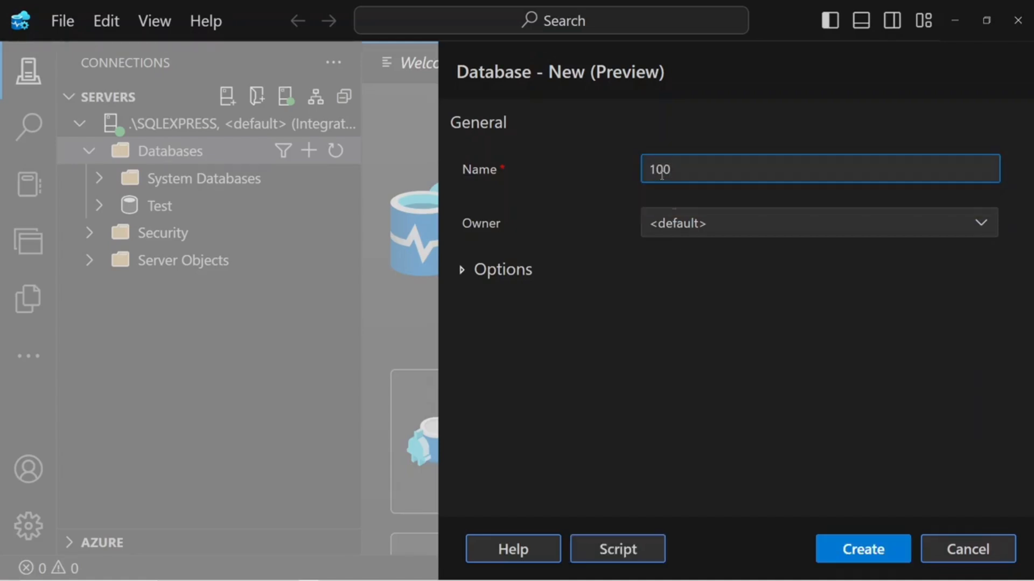
pyautogui.write('Days')
pyautogui.click(712, 221)
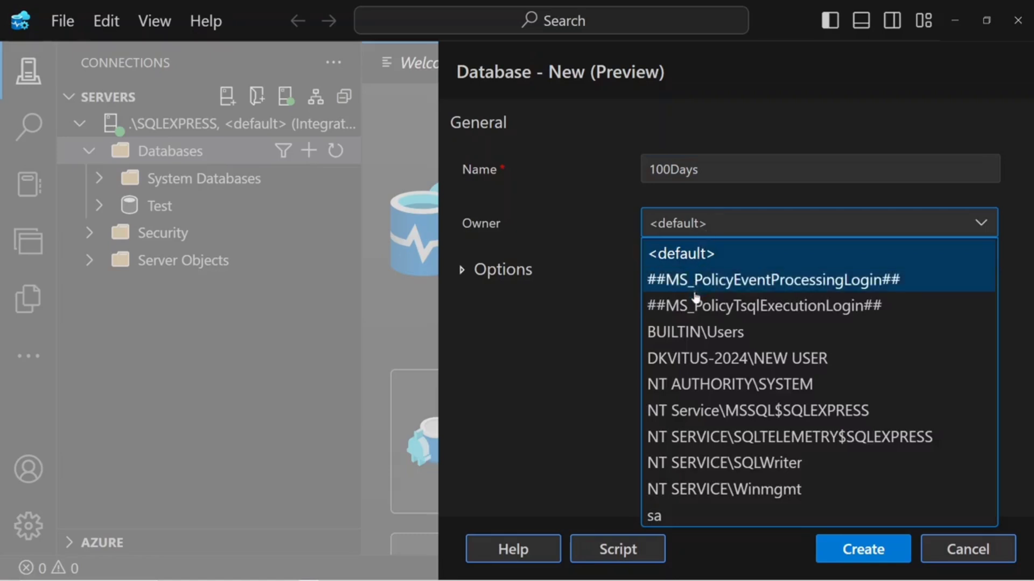
pyautogui.click(700, 359)
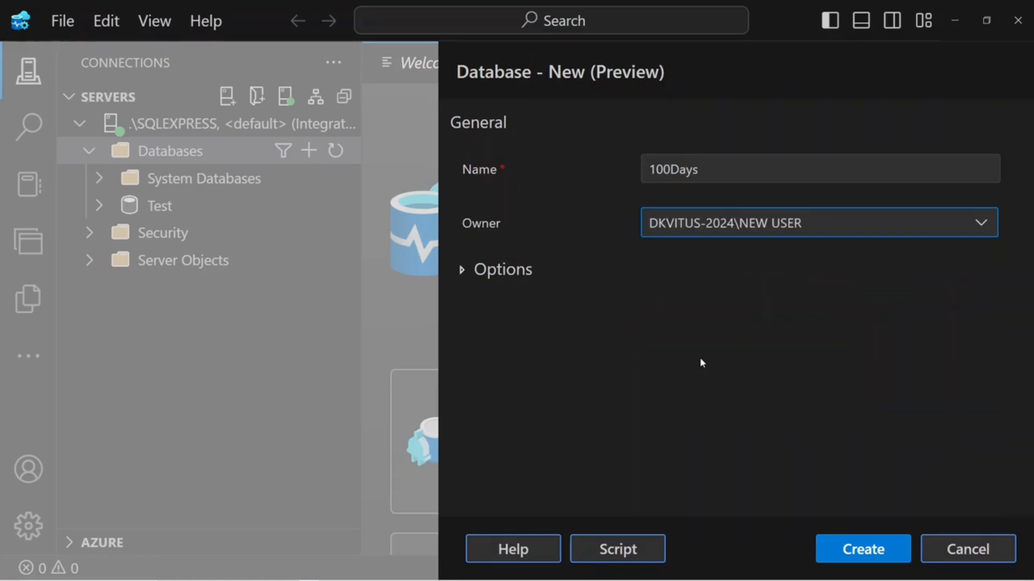
# Review the new database's additional options, such as collation and recovery model, and collapse them again.
pyautogui.click(463, 272)
pyautogui.scroll(-1, 541, 340)
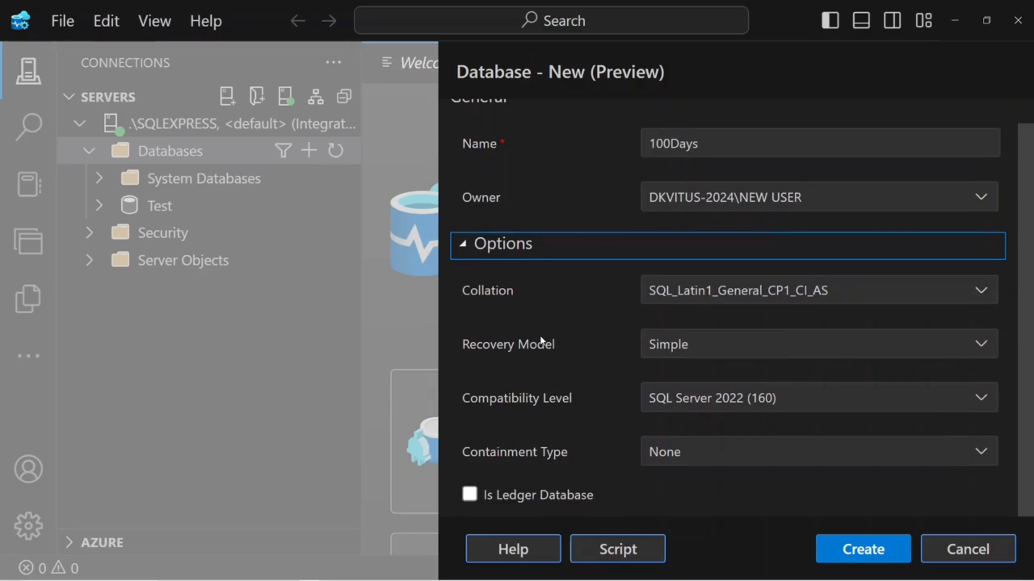
pyautogui.click(490, 245)
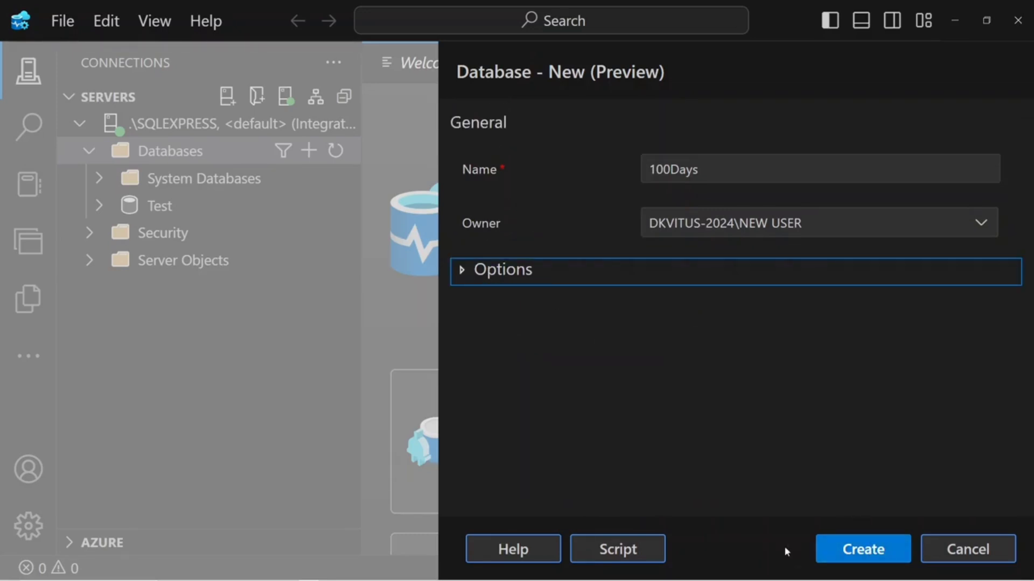
# Generate the SQL script for the new 100Days database, copy the notification's details and dismiss it.
pyautogui.click(638, 549)
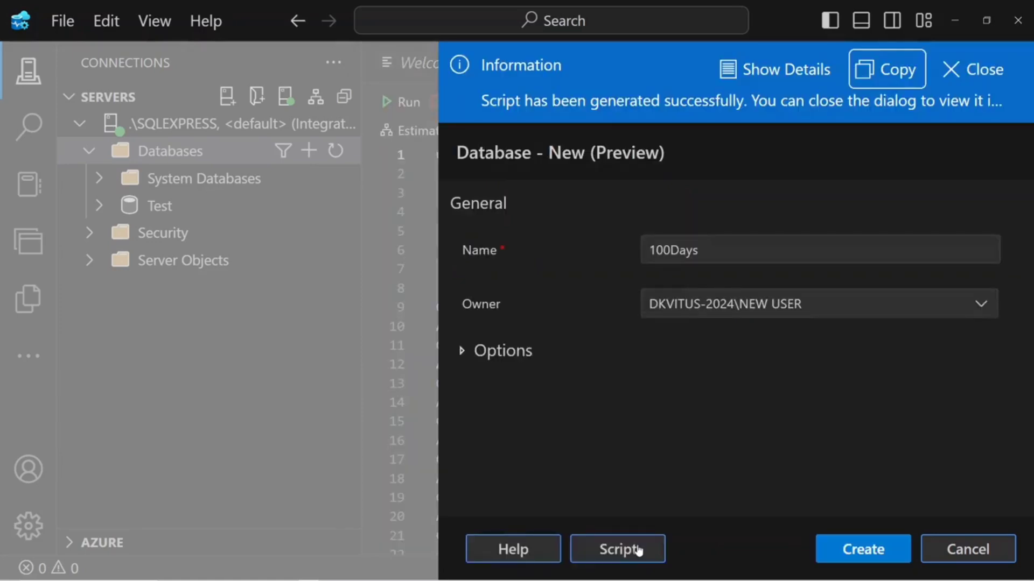
pyautogui.click(799, 71)
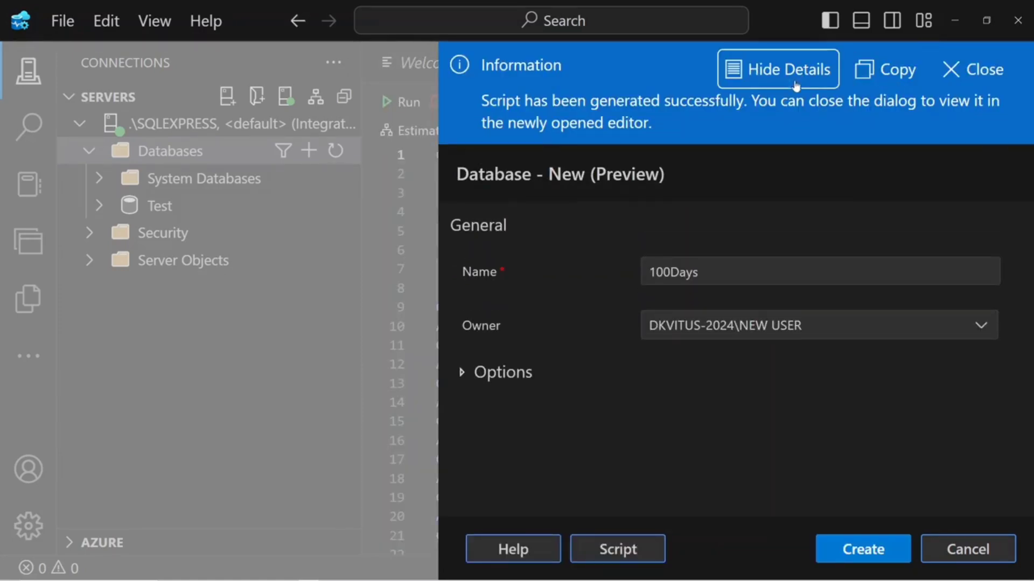
pyautogui.click(887, 74)
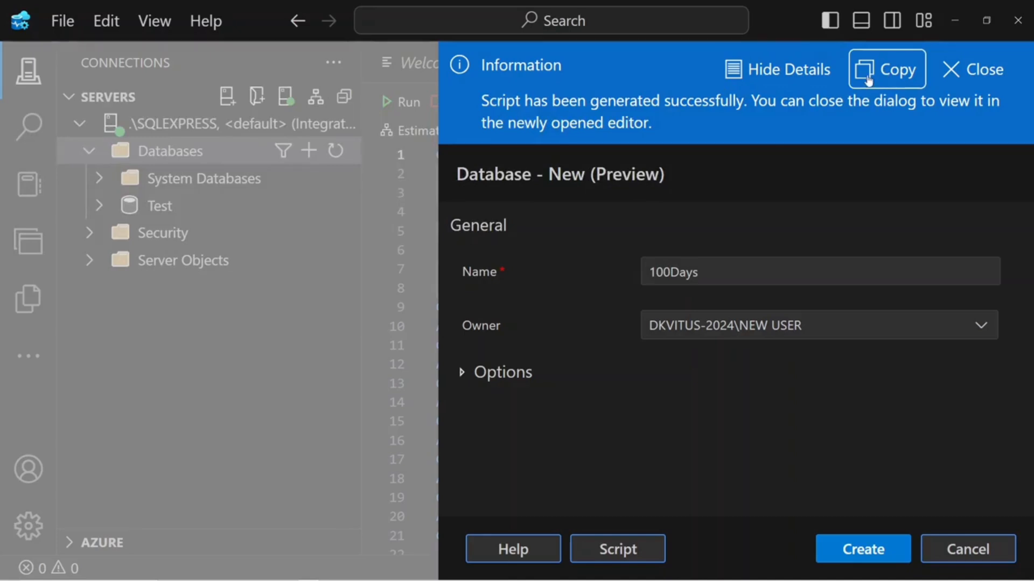
pyautogui.click(948, 76)
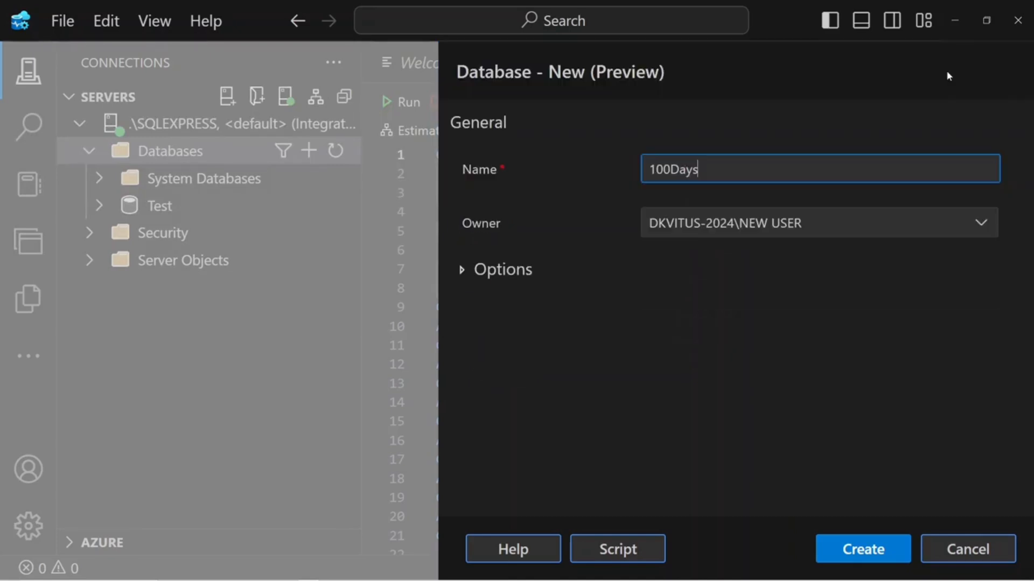
# Create the 100Days database and close the task results to uncover the generated script.
pyautogui.click(862, 548)
pyautogui.click(516, 312)
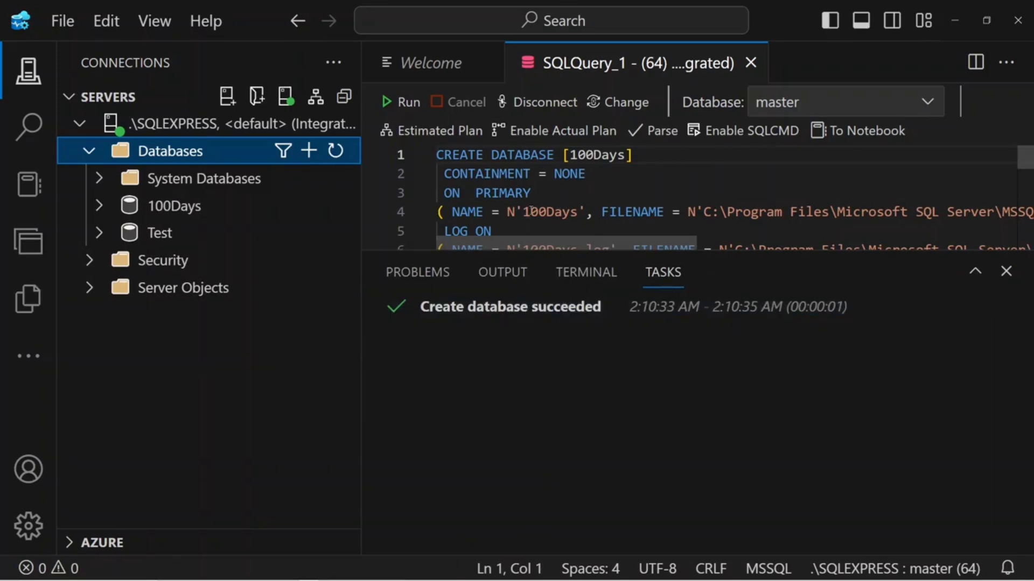
pyautogui.click(1006, 272)
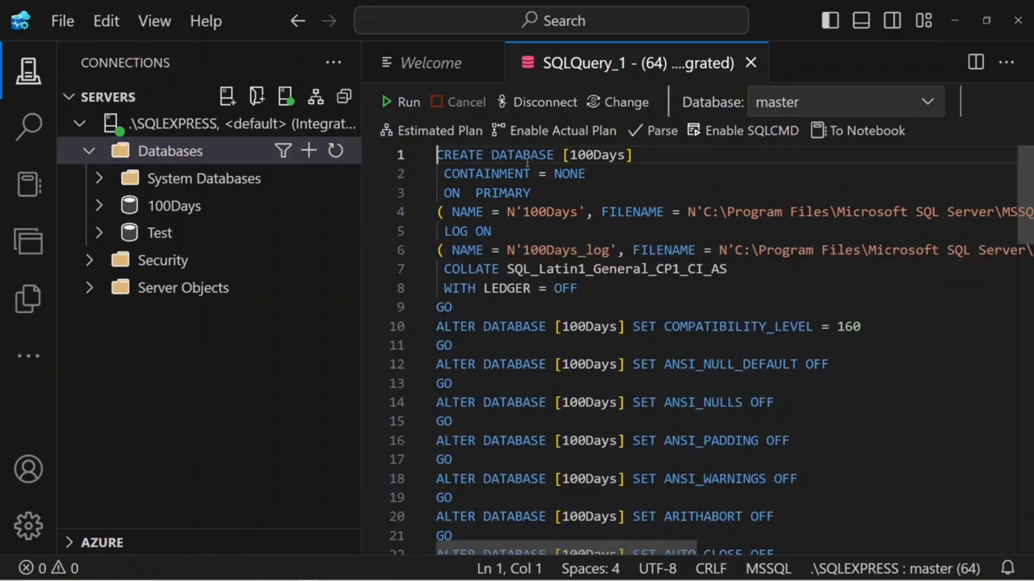
# Examine the generated 100Days script, from the CREATE DATABASE statement and file paths to the final filegroup statement, and close it.
pyautogui.tripleClick(464, 156)
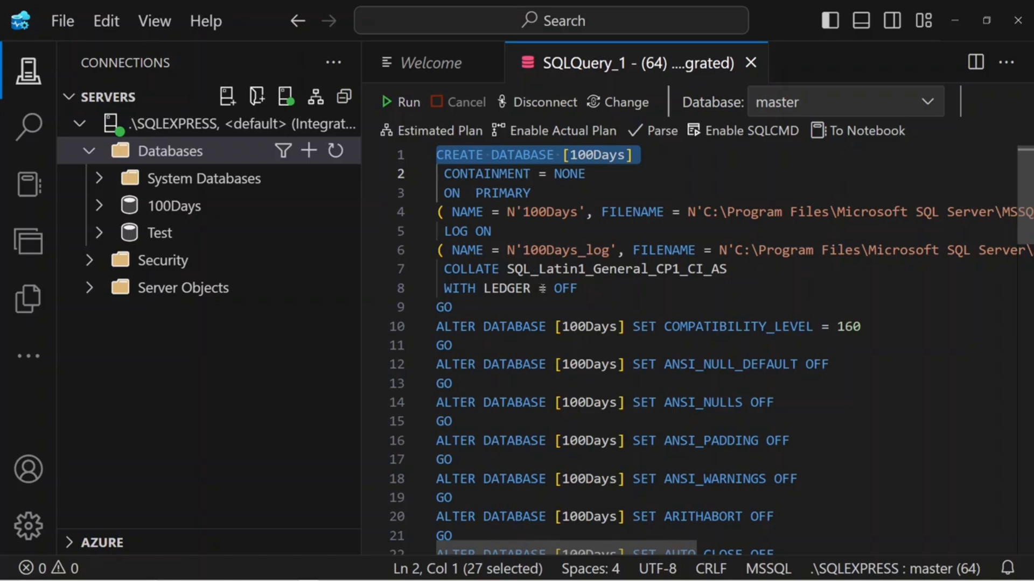
pyautogui.hscroll(10, 568, 287)
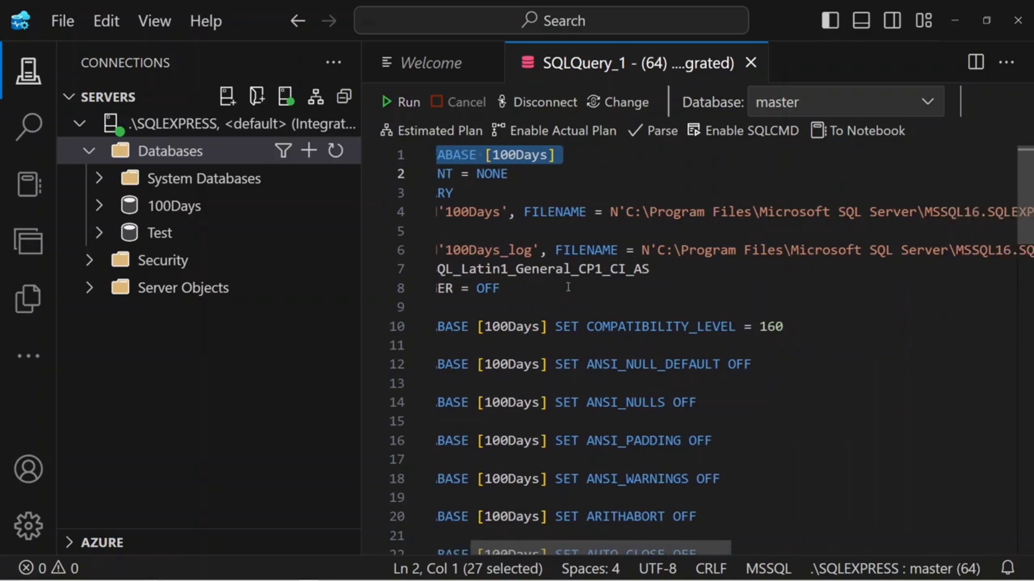
pyautogui.hscroll(-8, 568, 287)
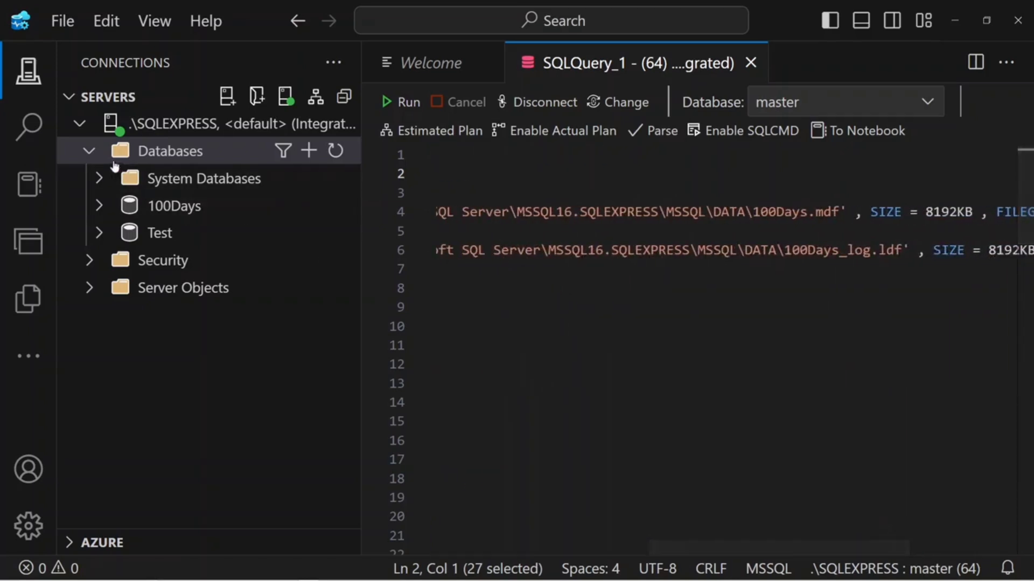
pyautogui.hscroll(-10, 503, 276)
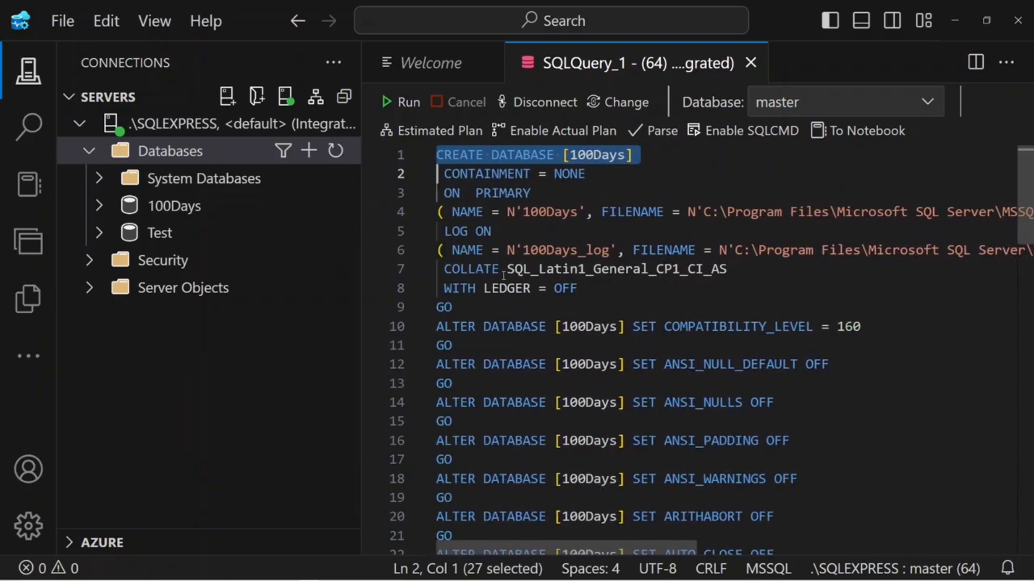
pyautogui.scroll(-1, 503, 276)
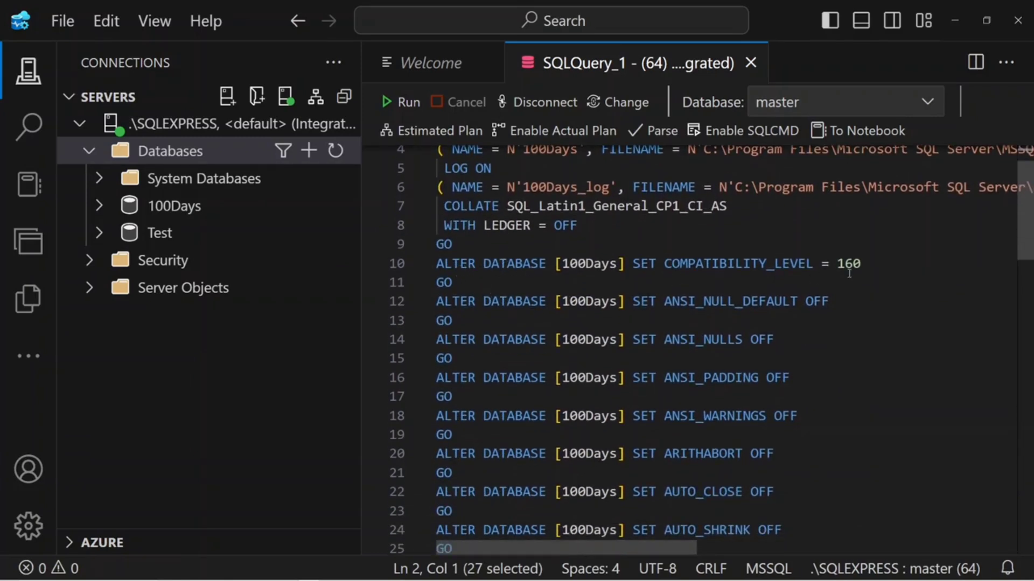
pyautogui.scroll(-7, 758, 355)
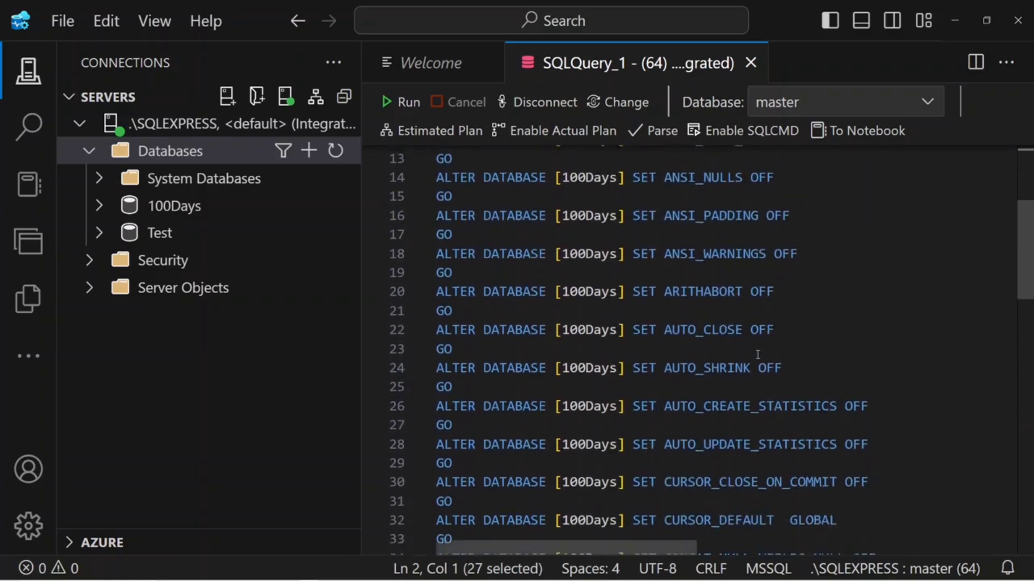
pyautogui.scroll(-10, 757, 355)
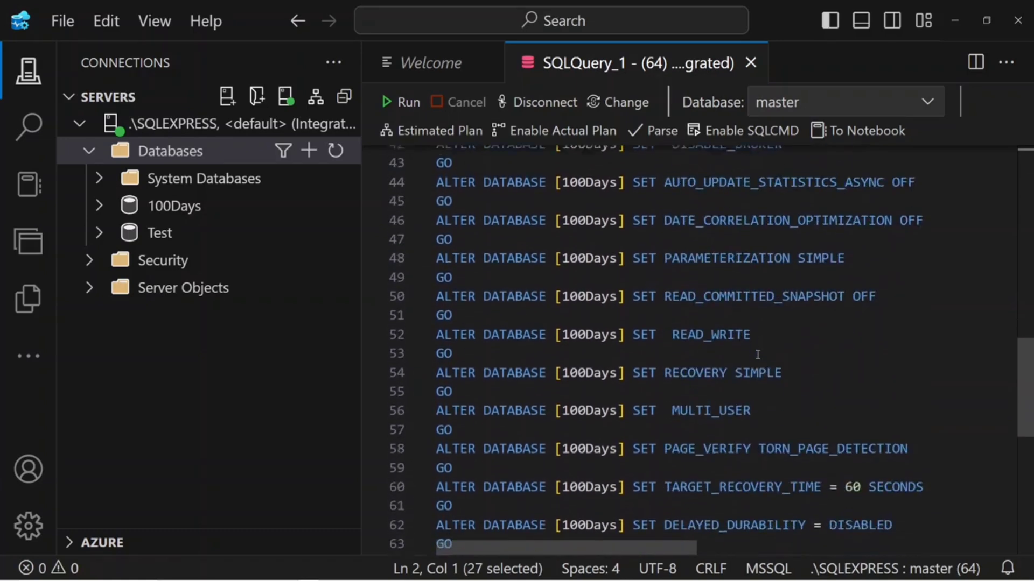
pyautogui.scroll(-1, 758, 355)
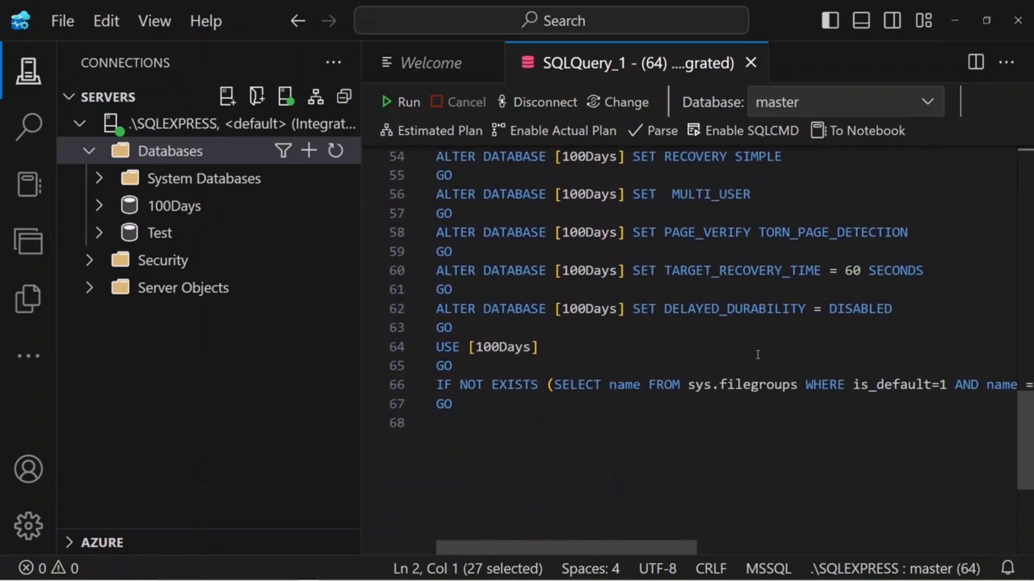
pyautogui.hscroll(10, 732, 394)
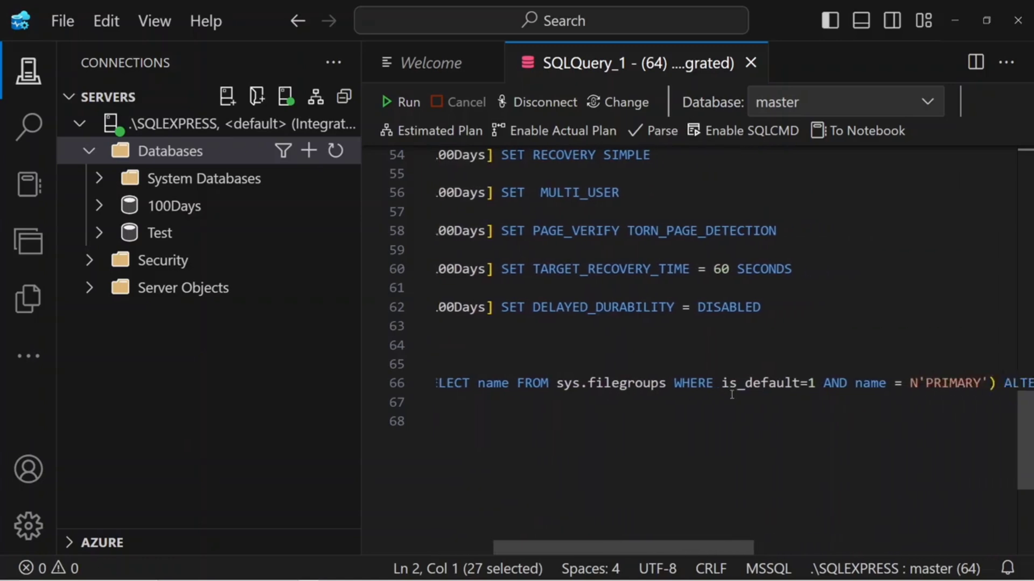
pyautogui.hscroll(3, 731, 395)
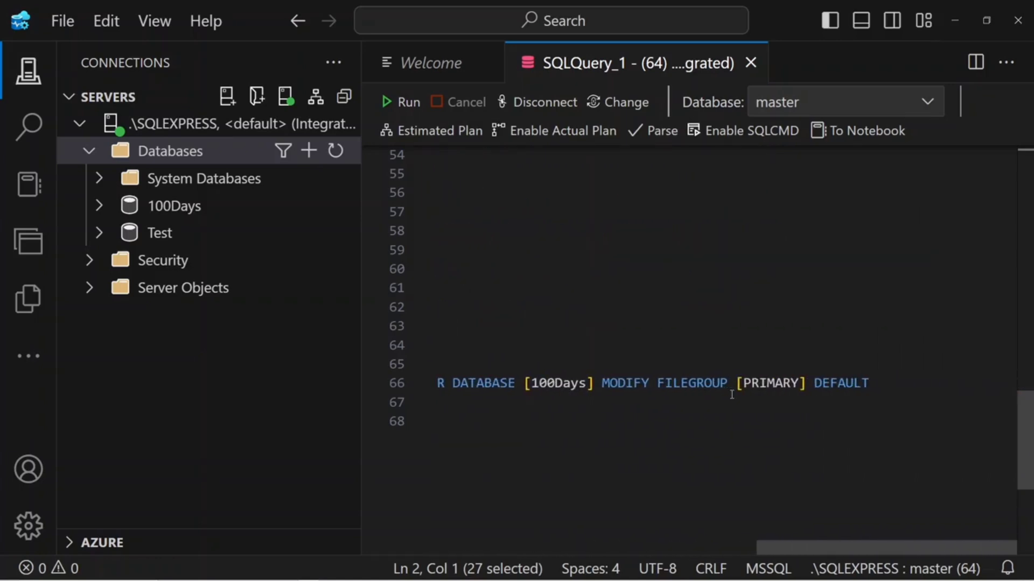
pyautogui.hscroll(-12, 731, 394)
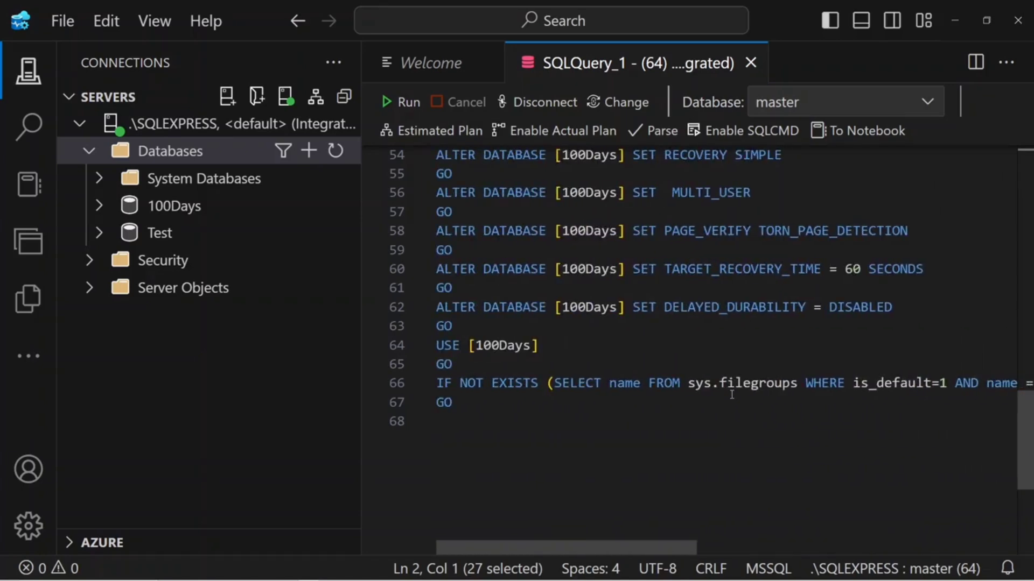
pyautogui.scroll(18, 732, 395)
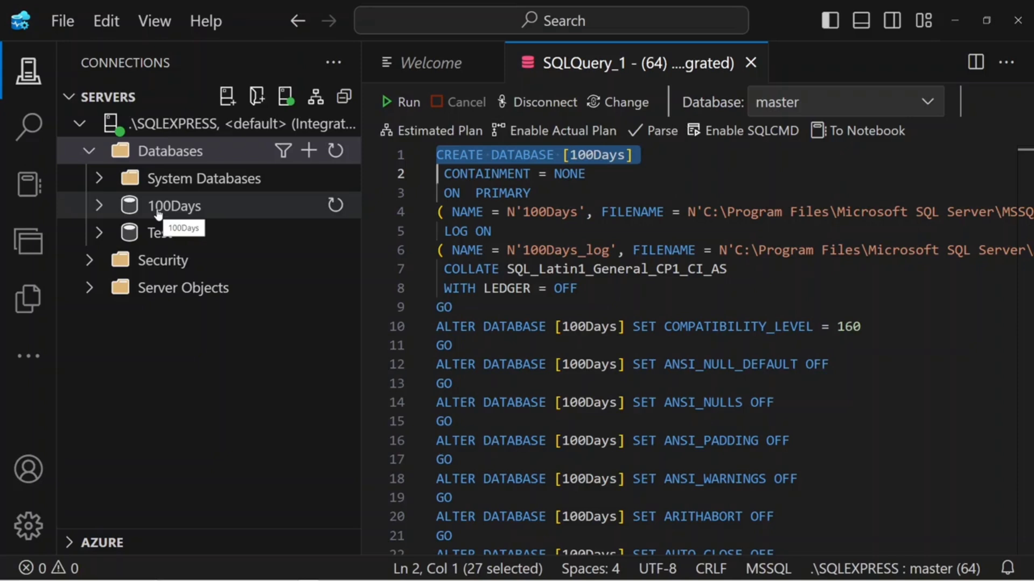
pyautogui.click(750, 62)
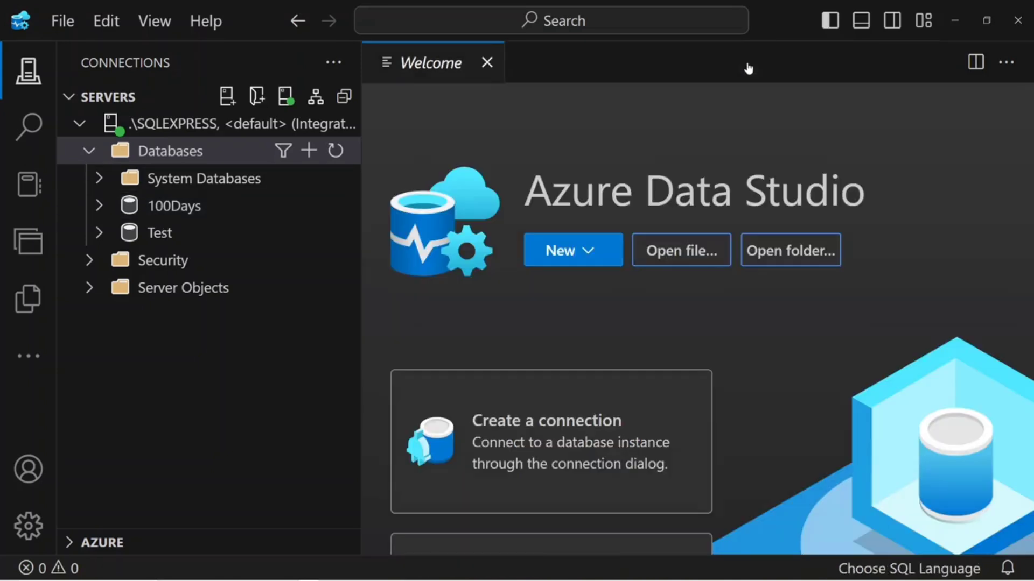
# Close the Welcome page and review the server's Databases folder, including the contents of System Databases.
pyautogui.click(487, 62)
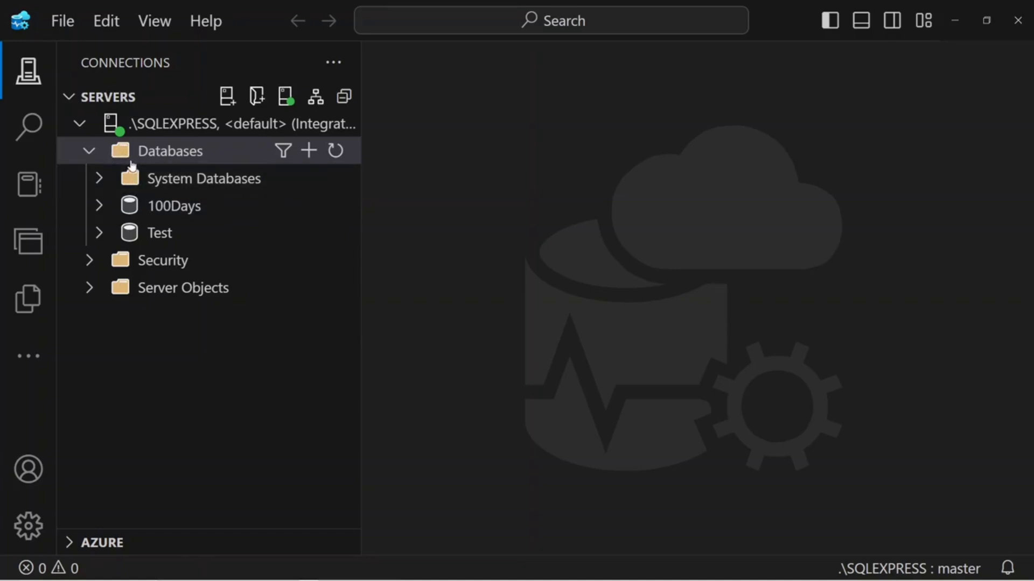
pyautogui.click(89, 152)
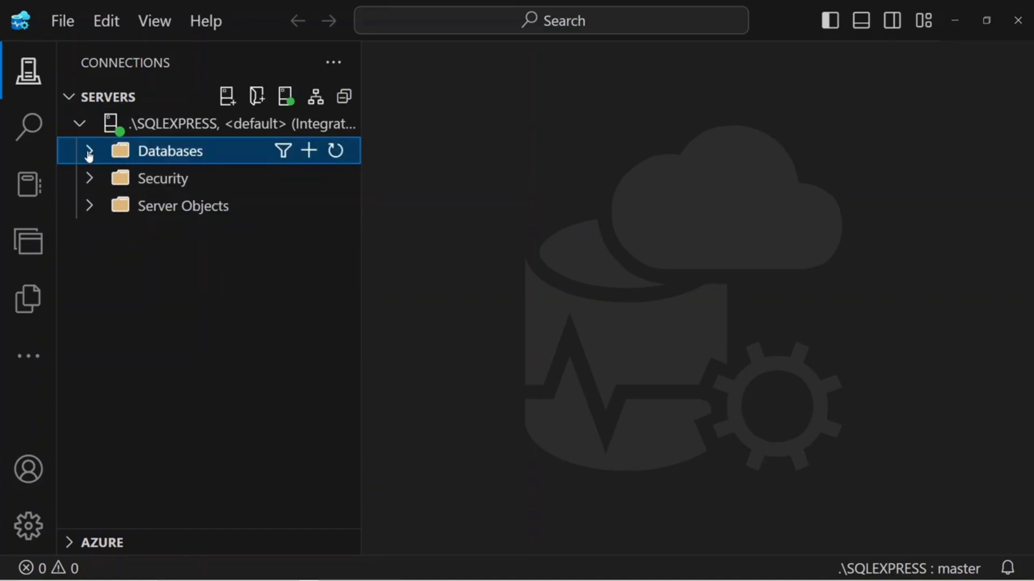
pyautogui.click(89, 153)
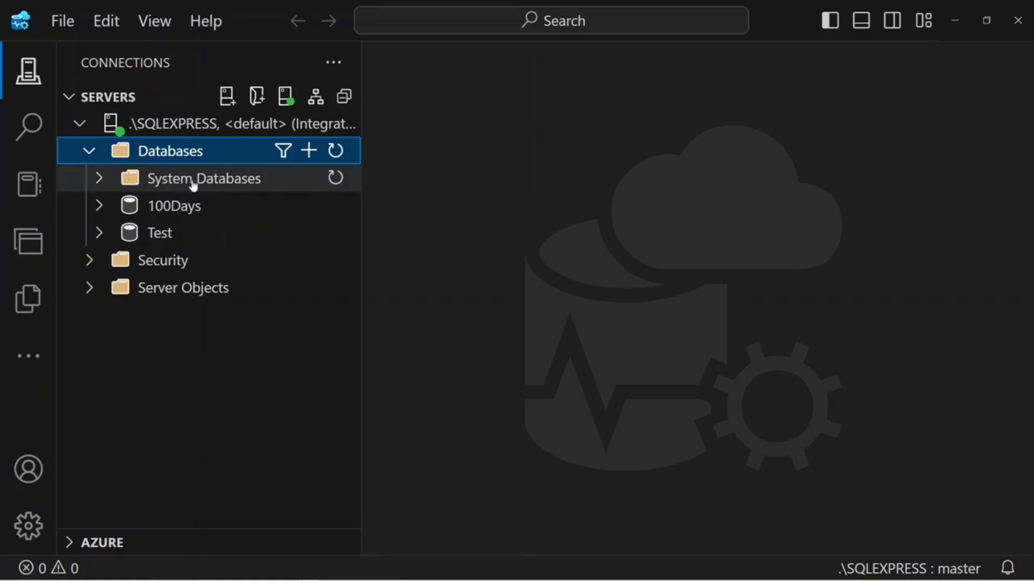
pyautogui.click(98, 179)
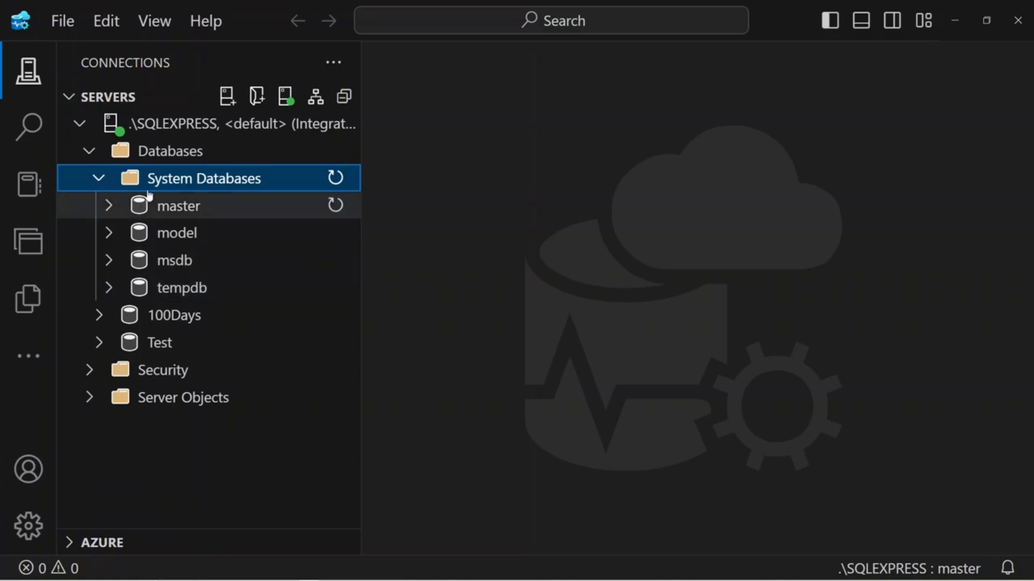
pyautogui.click(100, 181)
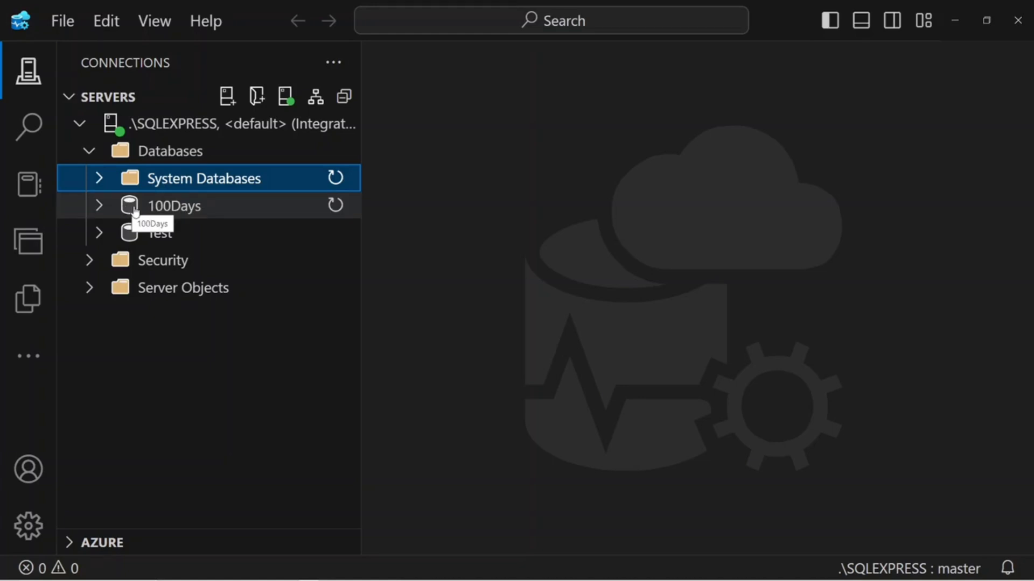
# Examine the 100Days database's folders, including everything under its Security folder, and collapse them again.
pyautogui.click(99, 208)
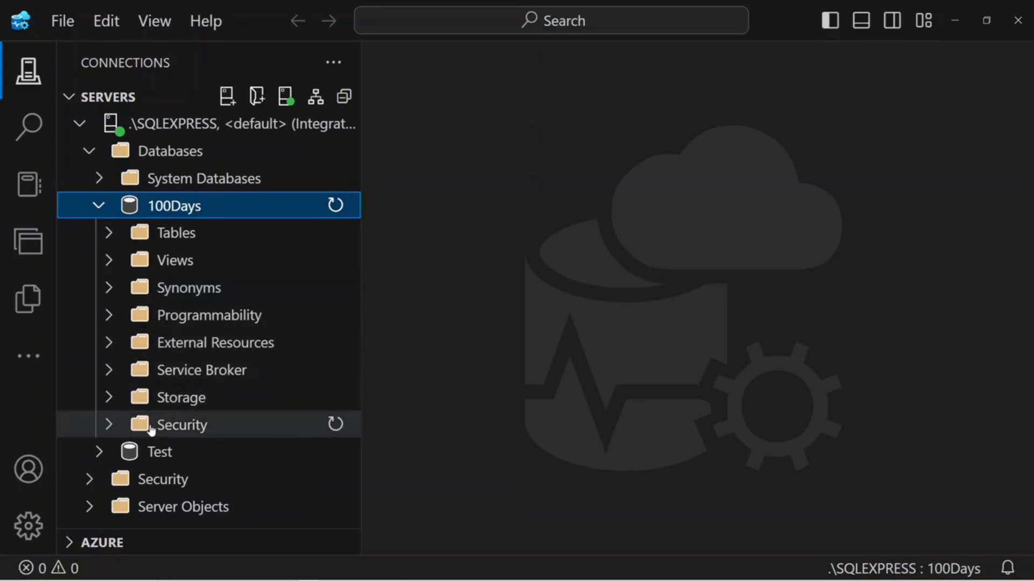
pyautogui.click(109, 428)
pyautogui.scroll(-1, 109, 428)
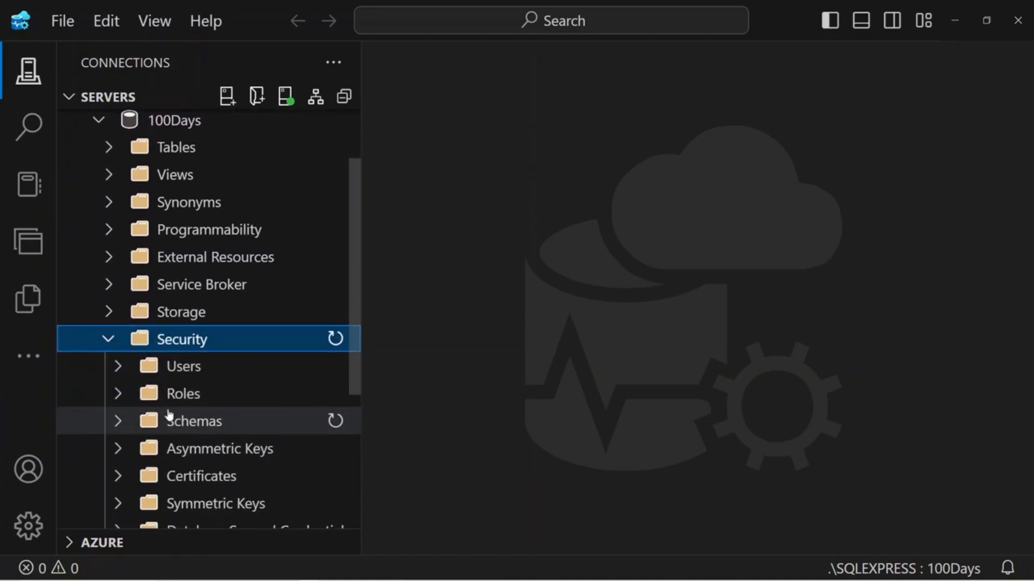
pyautogui.scroll(-4, 169, 418)
pyautogui.scroll(-4, 169, 416)
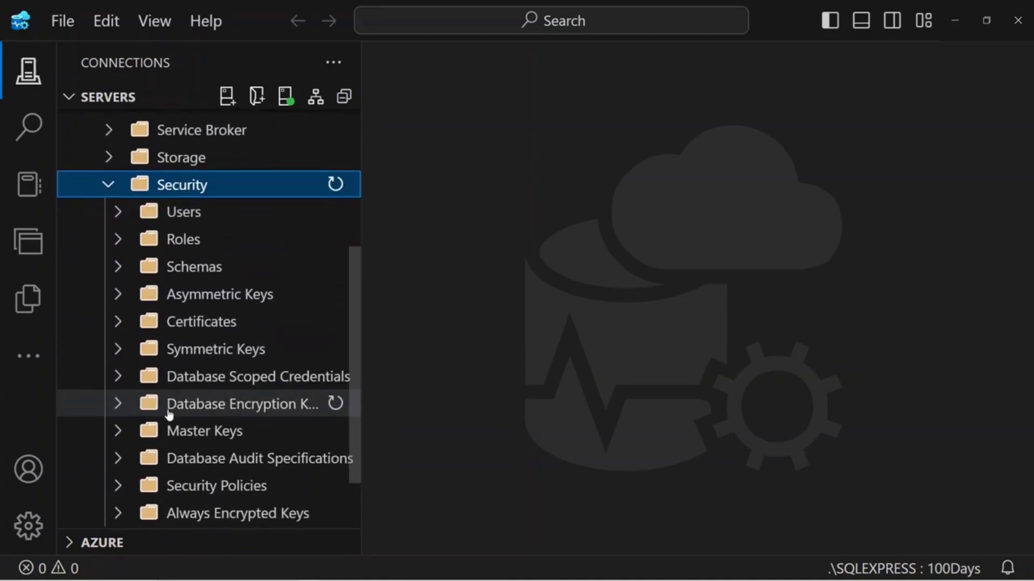
pyautogui.scroll(8, 169, 416)
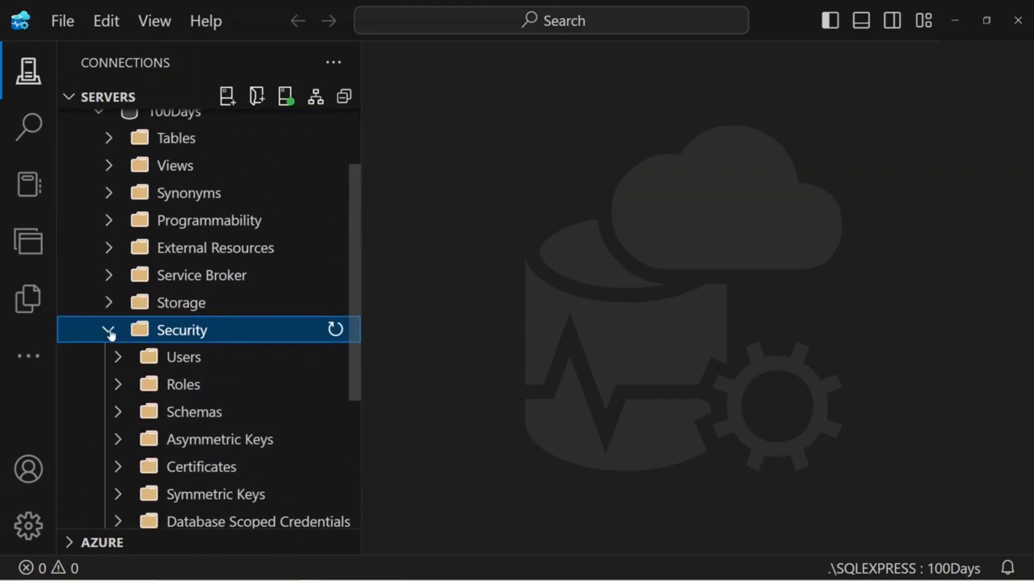
pyautogui.click(110, 332)
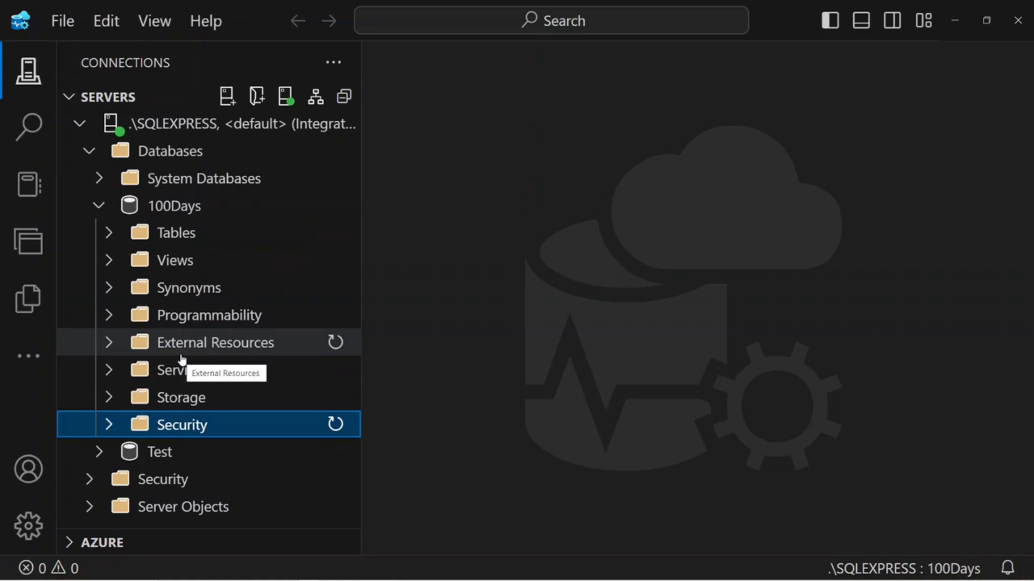
pyautogui.click(168, 209)
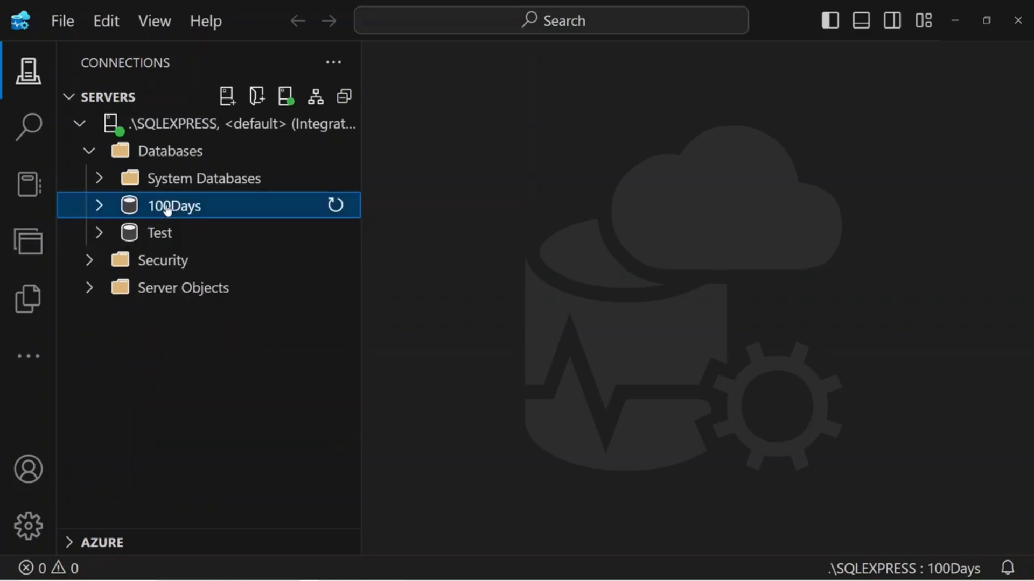
# Review the Test database's folders, then collapse the database, the .\SQLEXPRESS server and the Servers section.
pyautogui.click(98, 233)
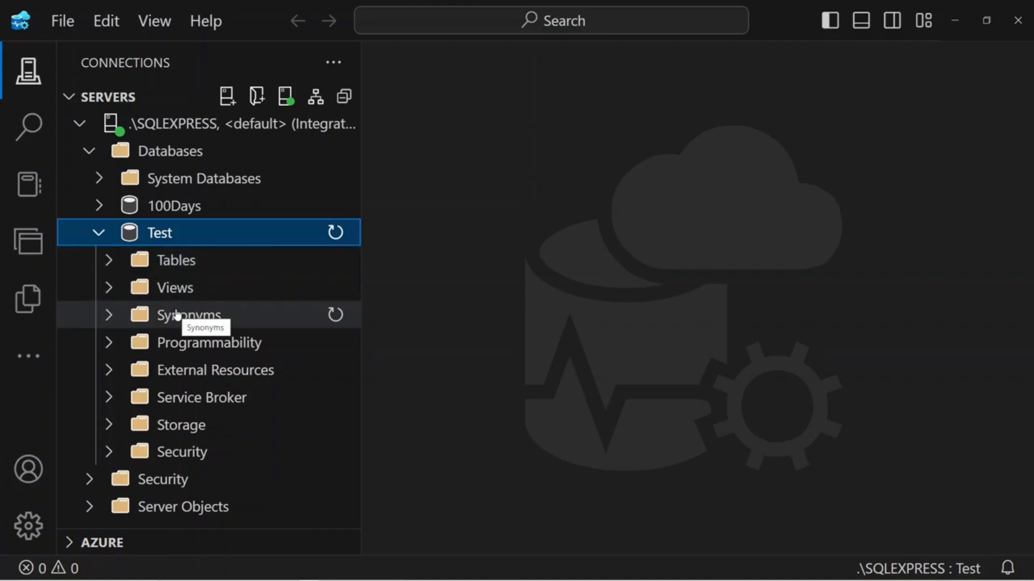
pyautogui.click(98, 233)
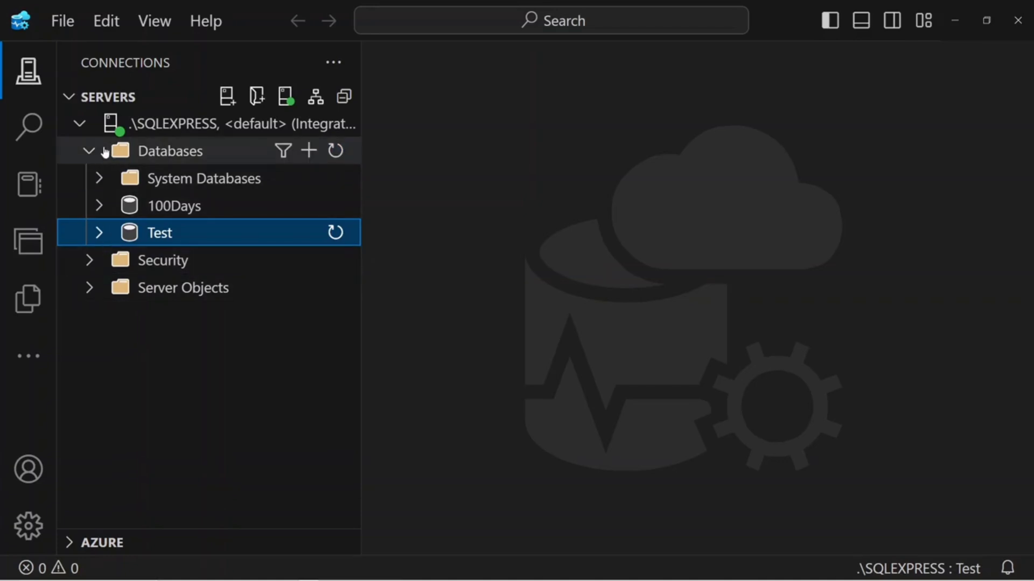
pyautogui.click(79, 128)
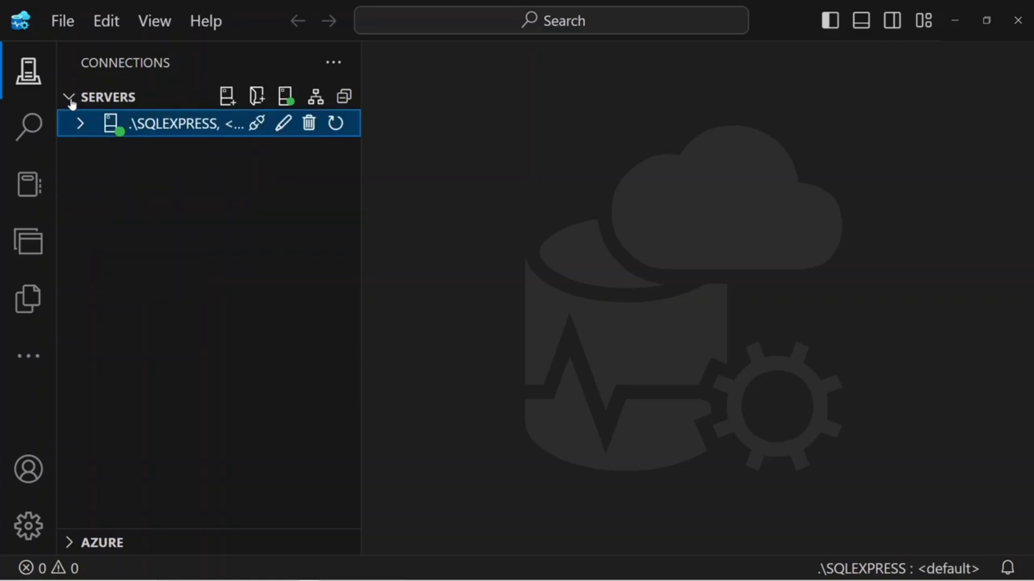
pyautogui.click(70, 101)
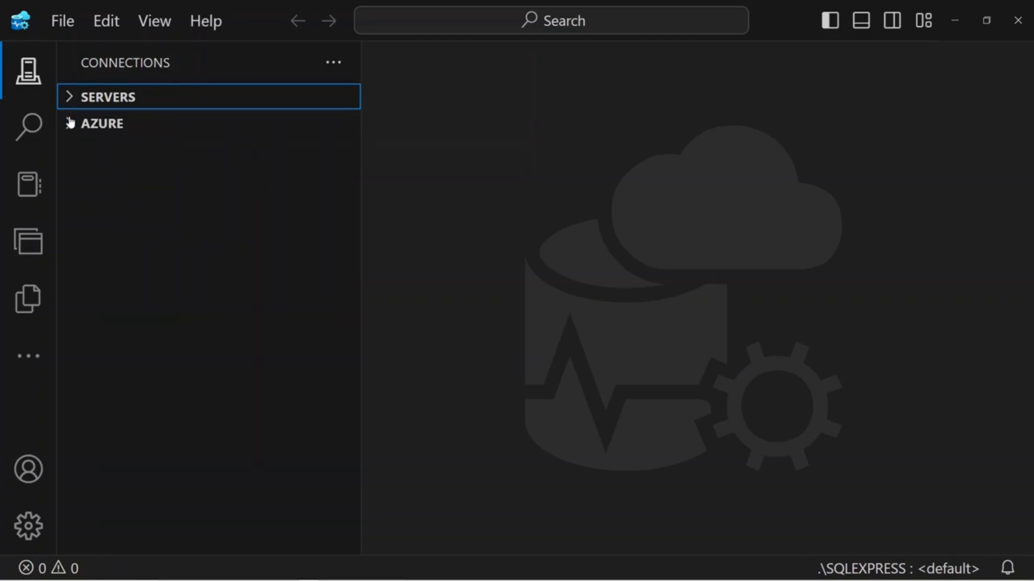
# Look at the Azure section and the Source Control view, and return to the connections view.
pyautogui.click(70, 128)
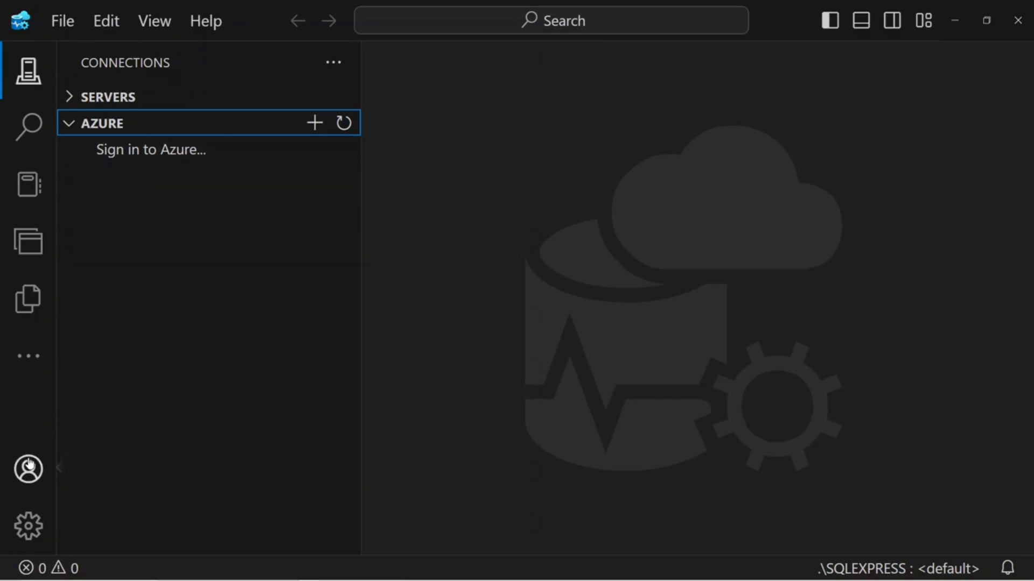
pyautogui.click(31, 359)
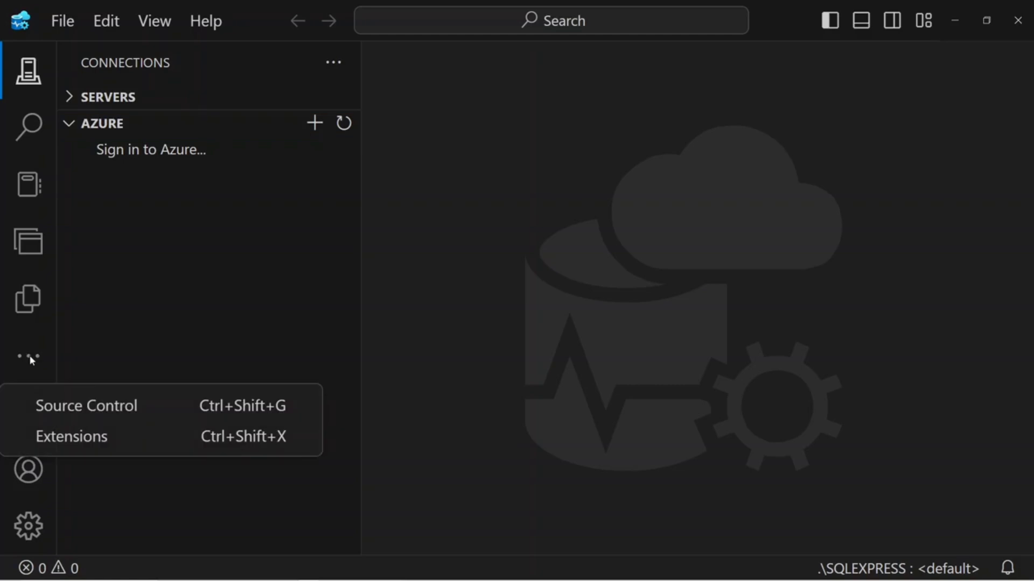
pyautogui.click(44, 414)
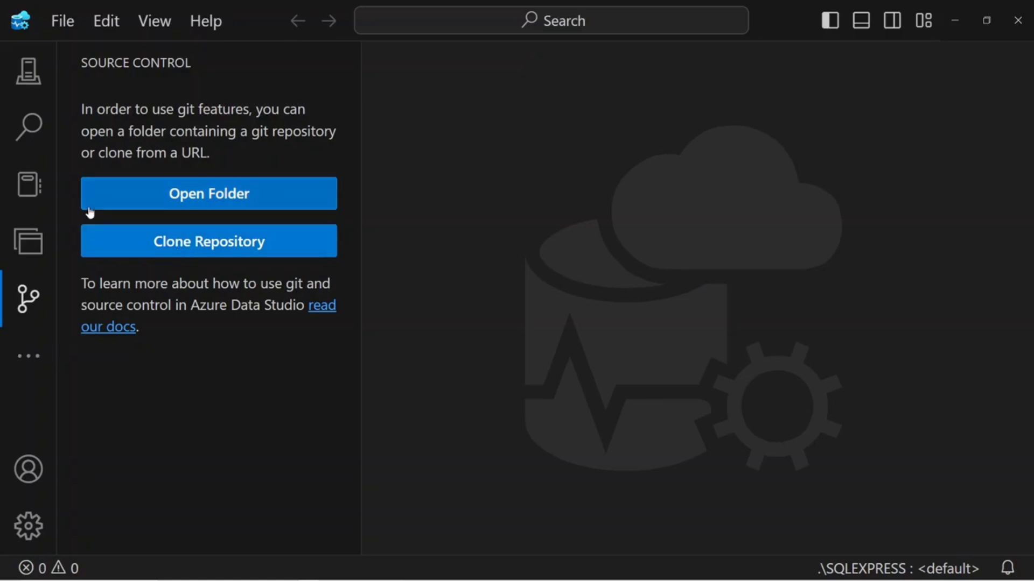
pyautogui.click(46, 80)
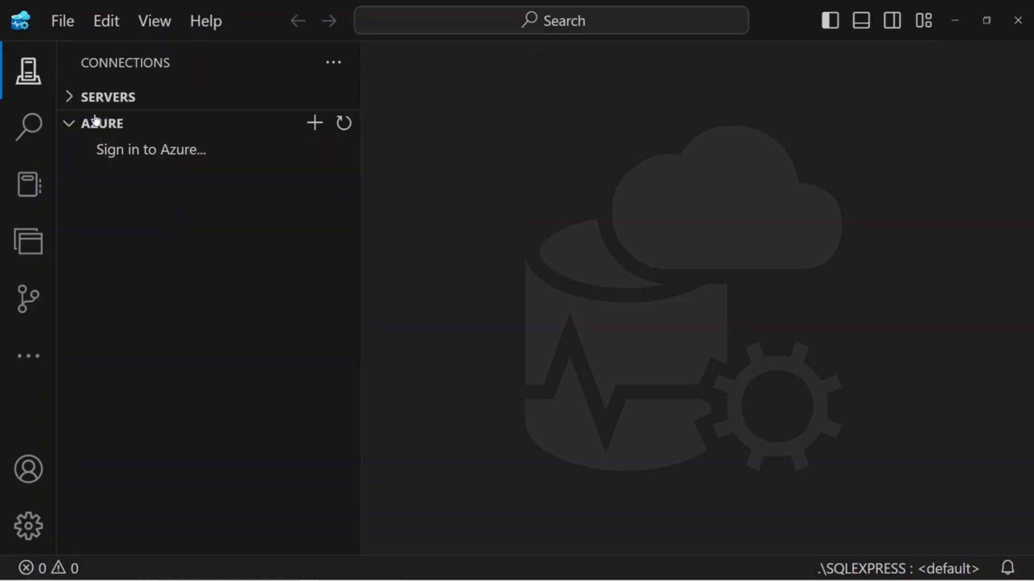
# Expand the .\SQLEXPRESS server again and take another look at the folders inside the 100Days database.
pyautogui.click(70, 101)
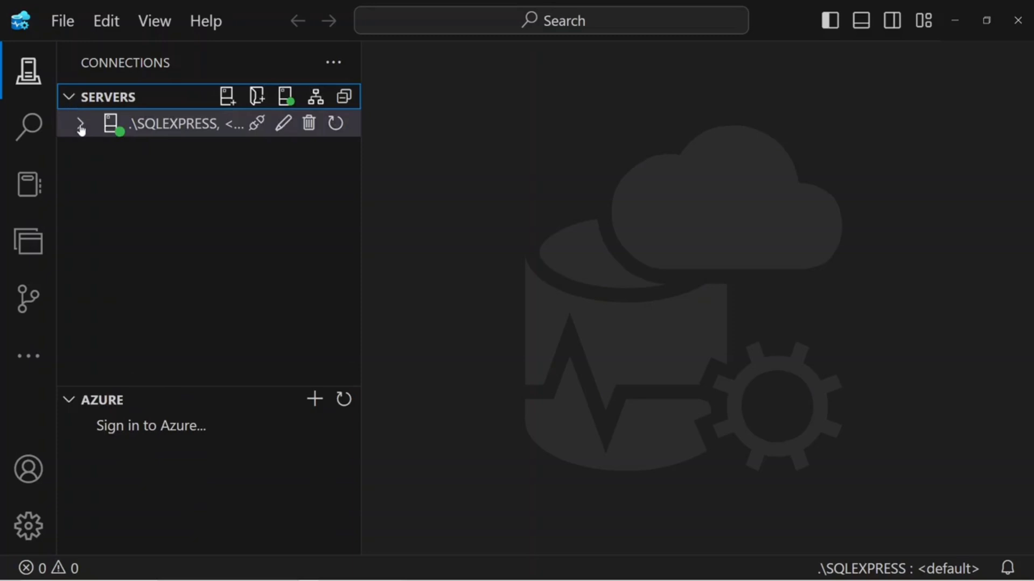
pyautogui.click(81, 125)
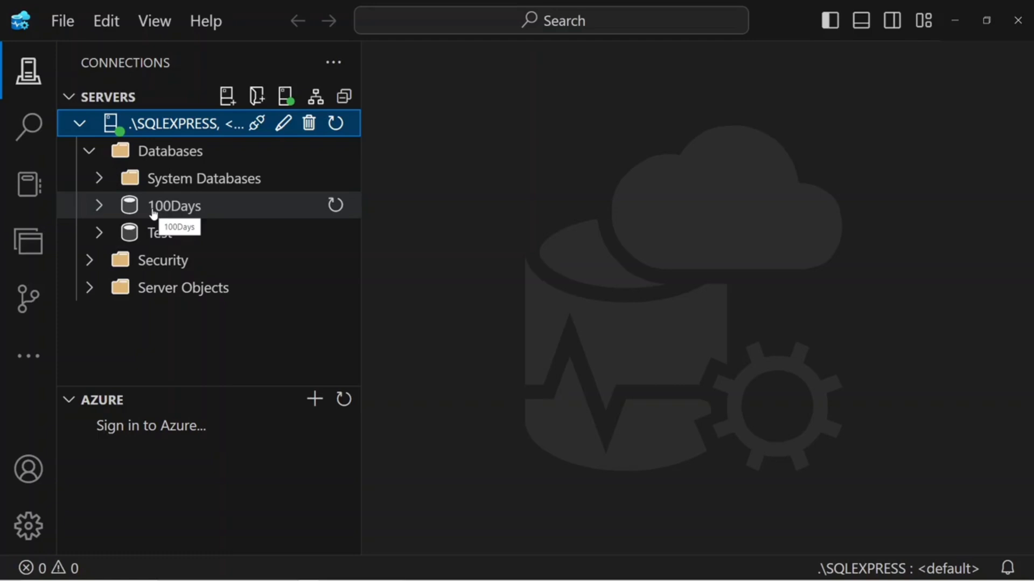
pyautogui.click(99, 206)
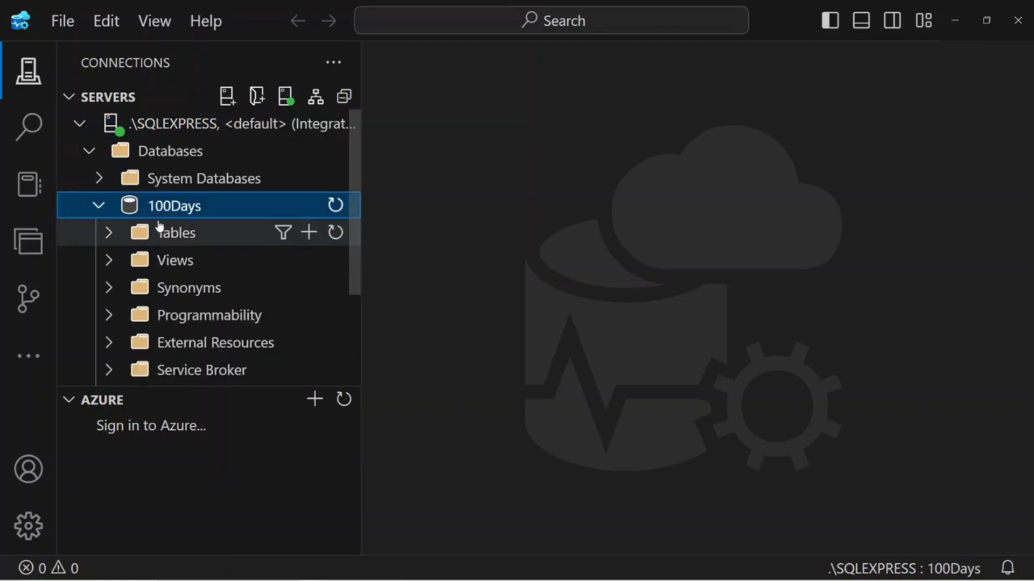
pyautogui.click(97, 209)
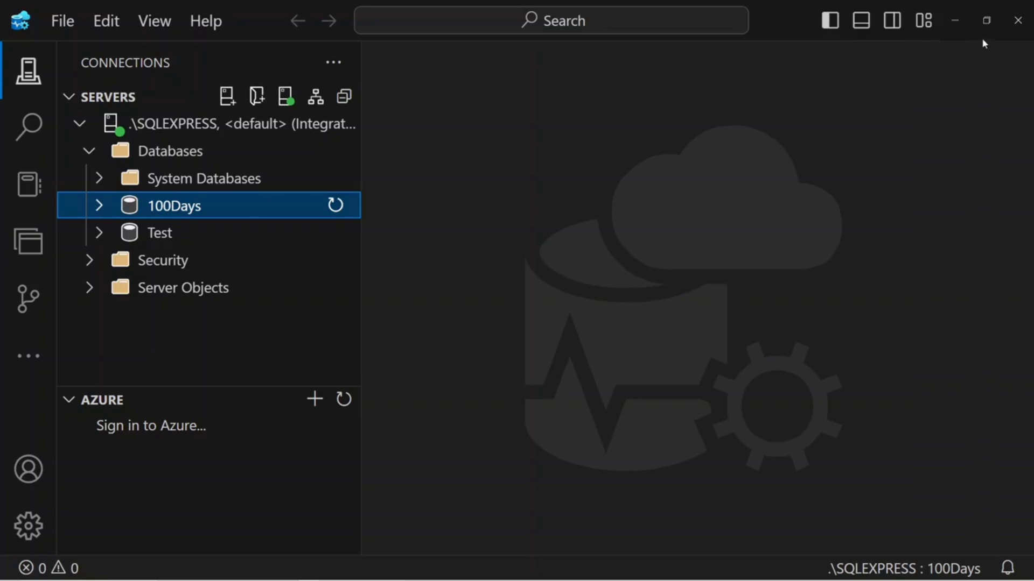
# Close Azure Data Studio, launch DBeaver from the desktop and dismiss the tip of the day.
pyautogui.click(1019, 20)
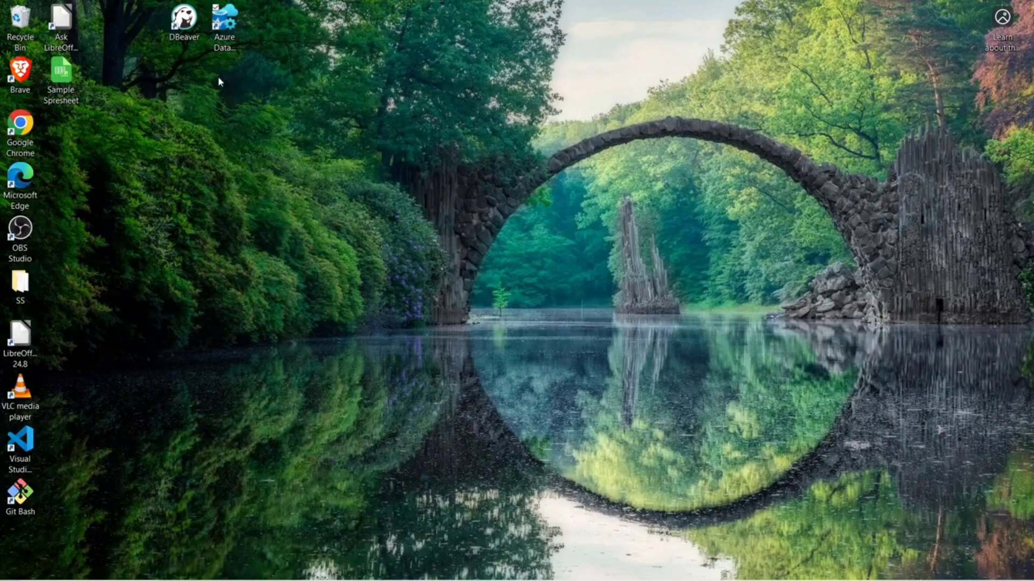
pyautogui.doubleClick(183, 21)
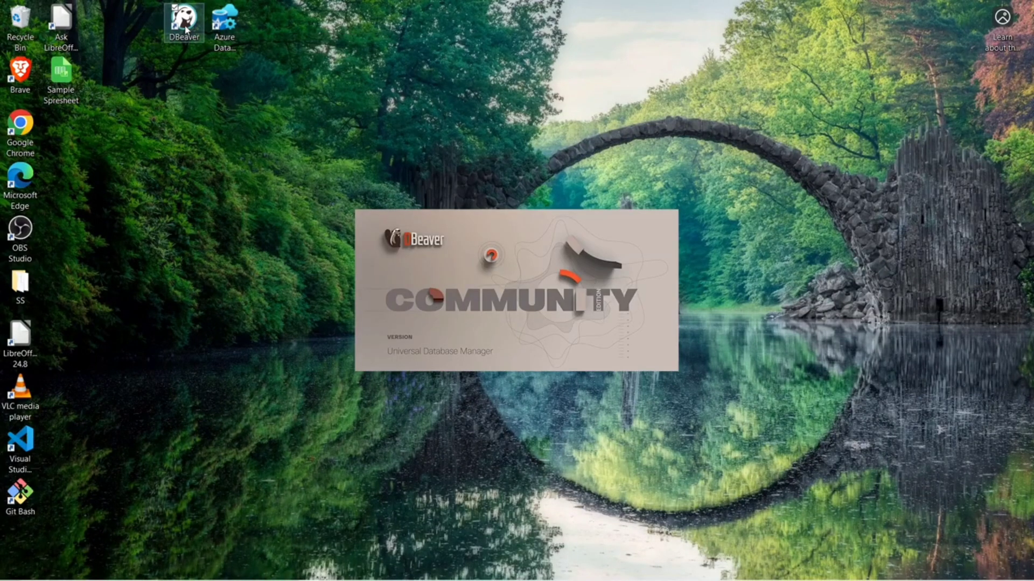
pyautogui.moveTo(401, 578)
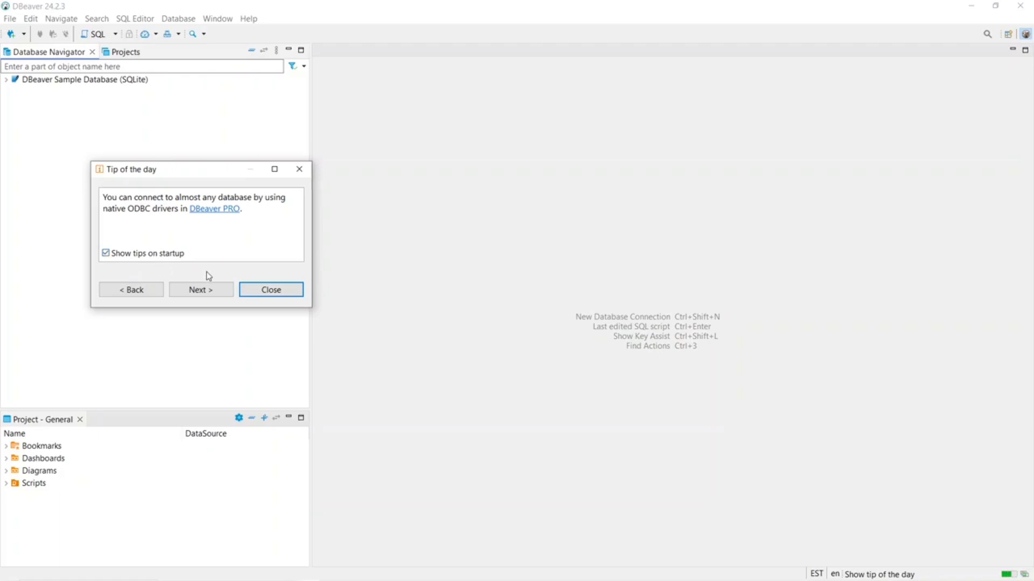
pyautogui.click(272, 295)
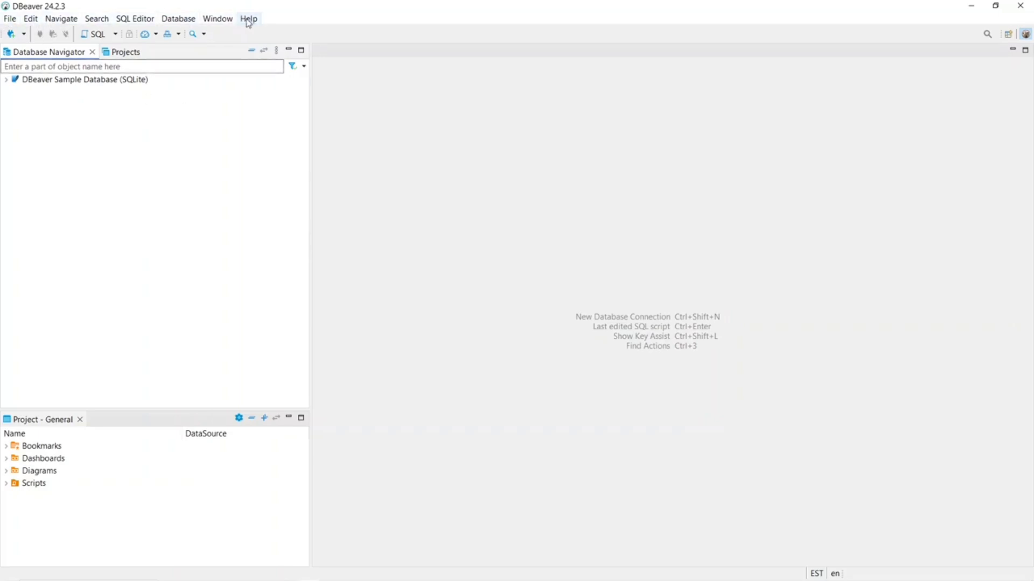
# View the Connections categories in DBeaver's preferences and leave the preferences without applying changes.
pyautogui.click(216, 20)
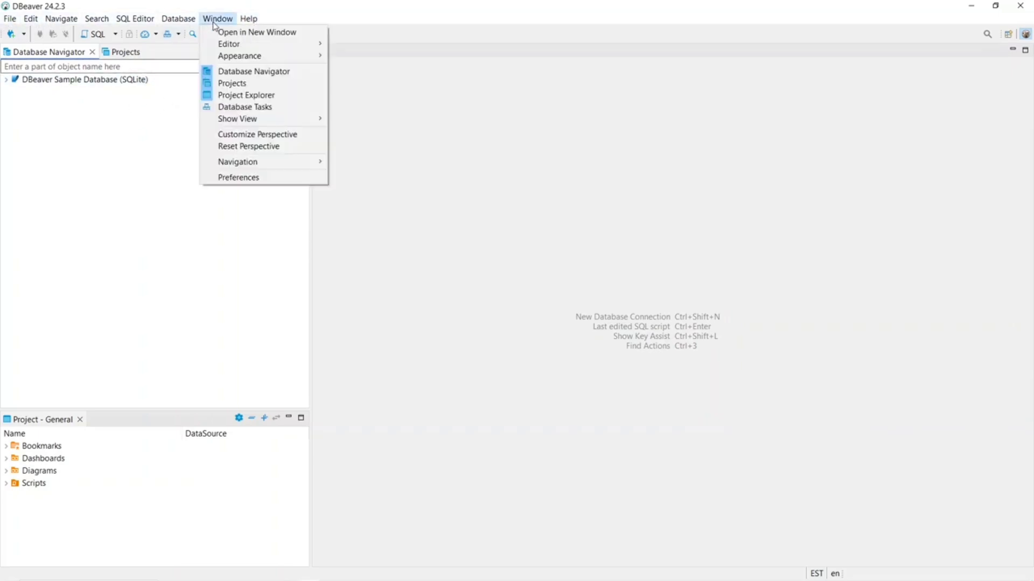
pyautogui.click(242, 180)
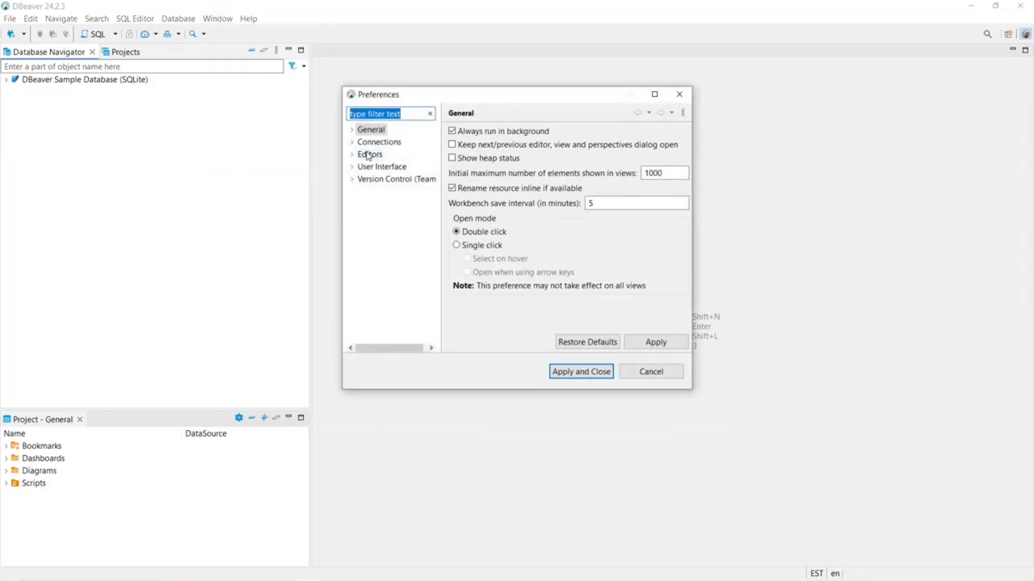
pyautogui.click(352, 142)
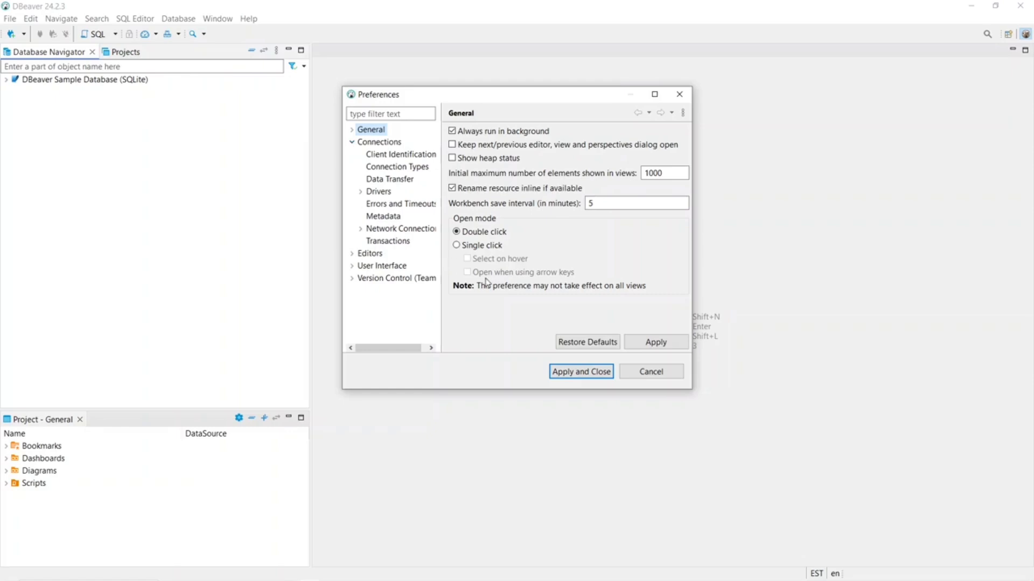
pyautogui.click(649, 373)
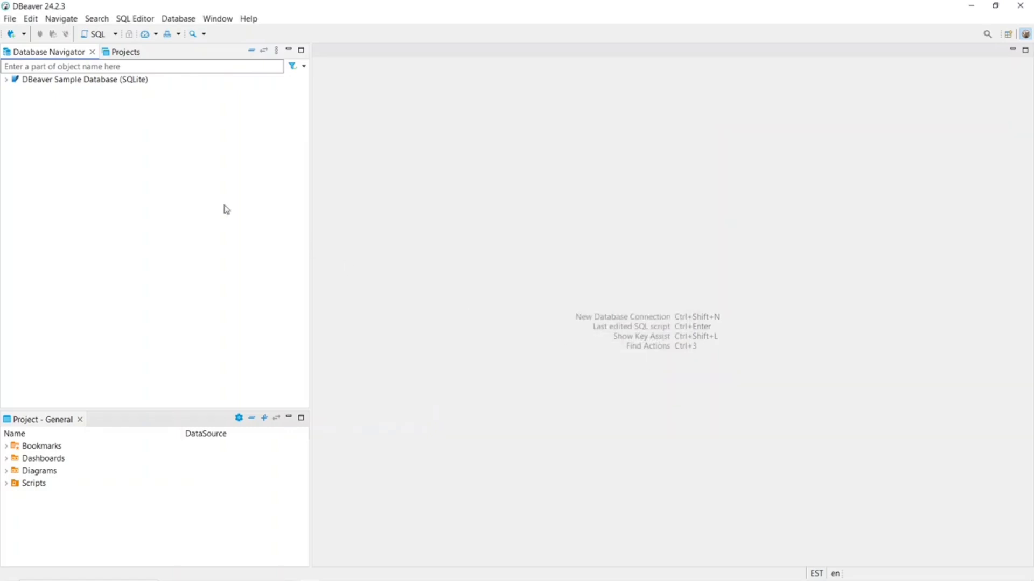
# Start a new SQL Server connection with host .\SQLEXPRESS and Windows Authentication.
pyautogui.click(24, 34)
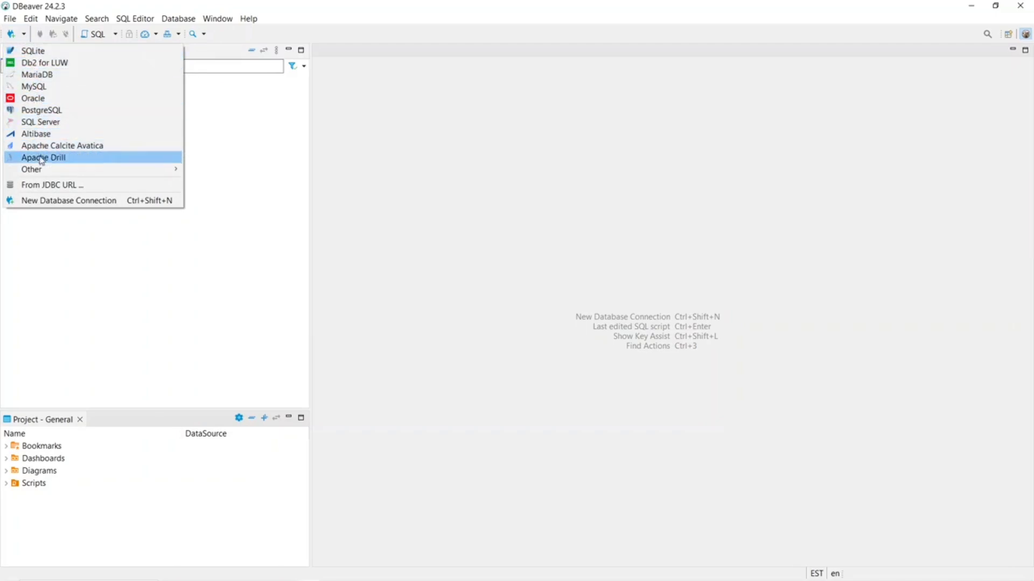
pyautogui.moveTo(40, 172)
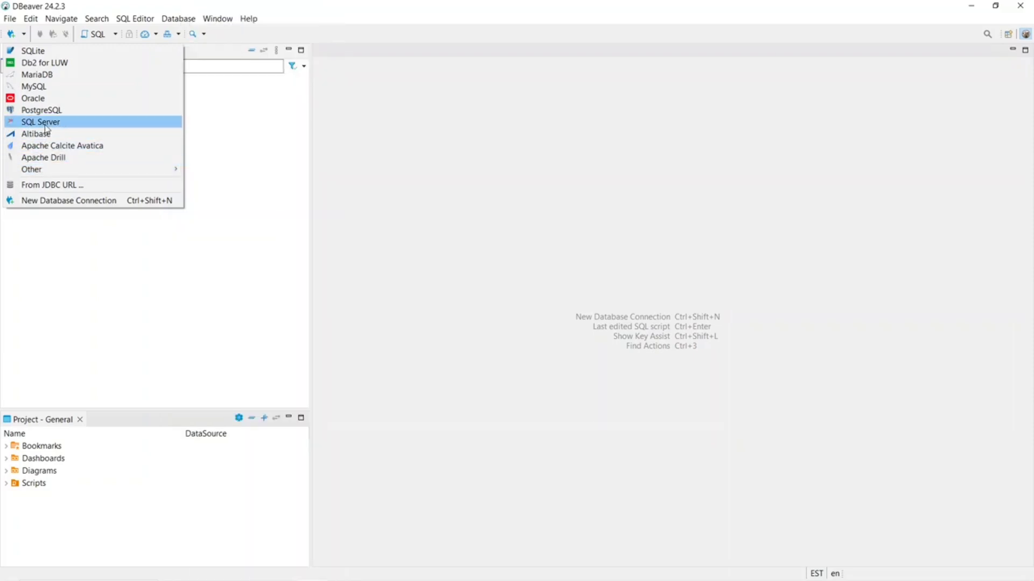
pyautogui.click(45, 125)
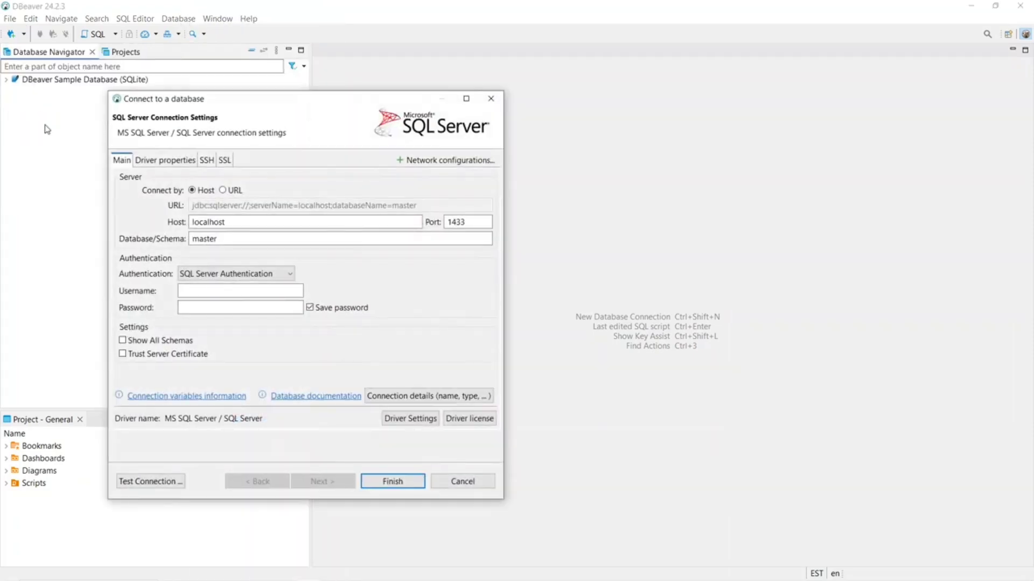
pyautogui.doubleClick(212, 222)
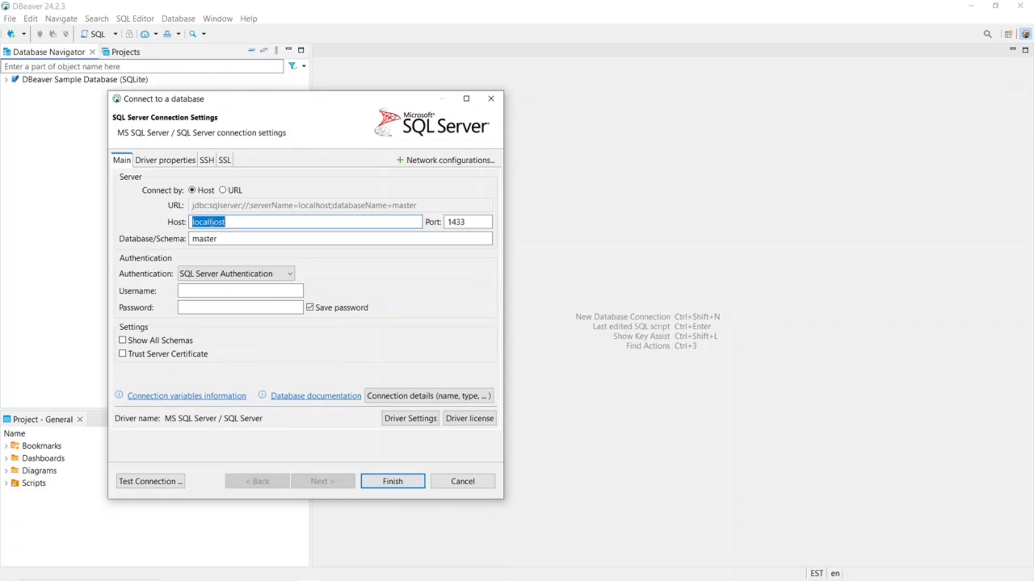
pyautogui.write('.\\SQL')
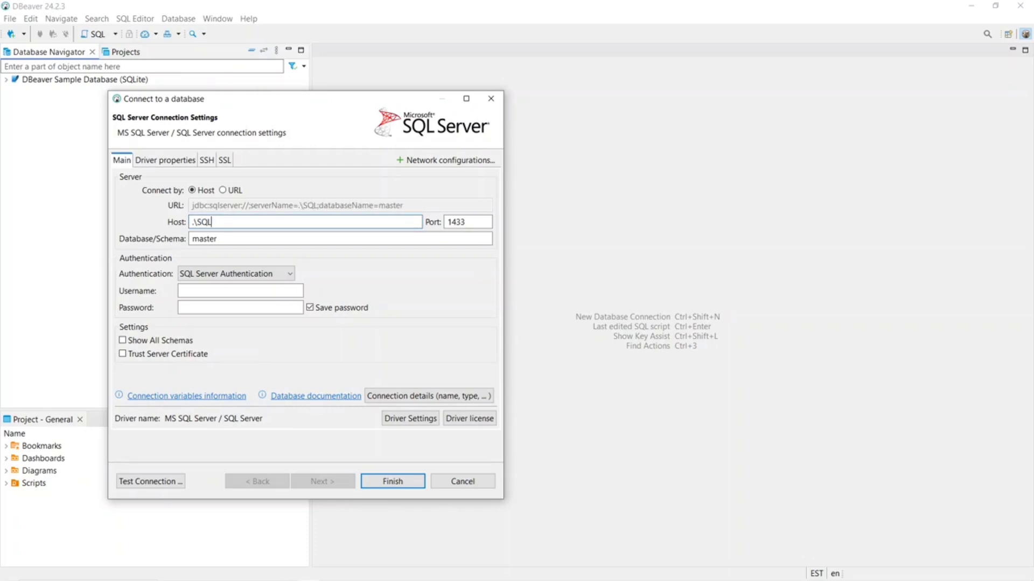
pyautogui.write('EXPRESS')
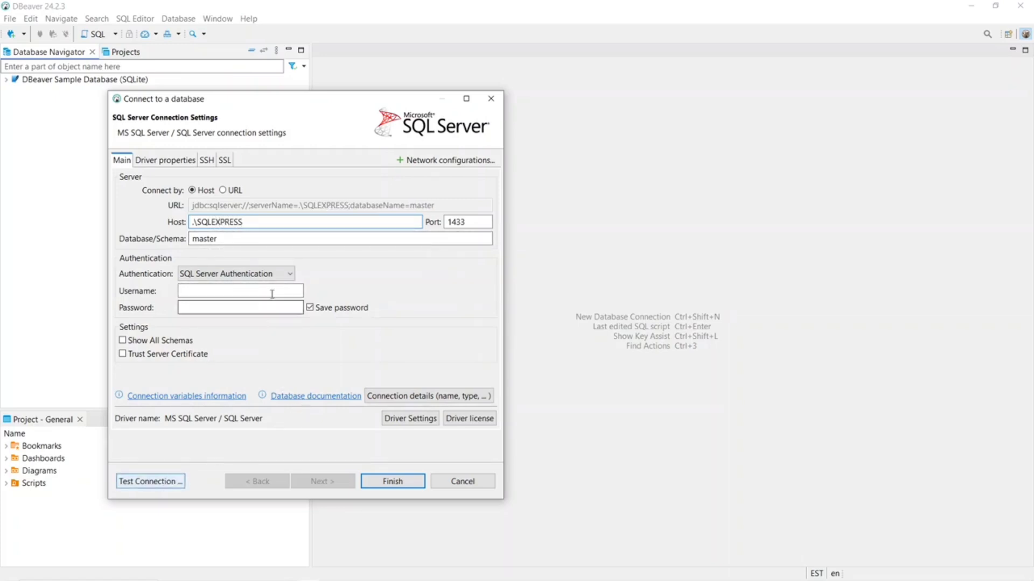
pyautogui.click(231, 274)
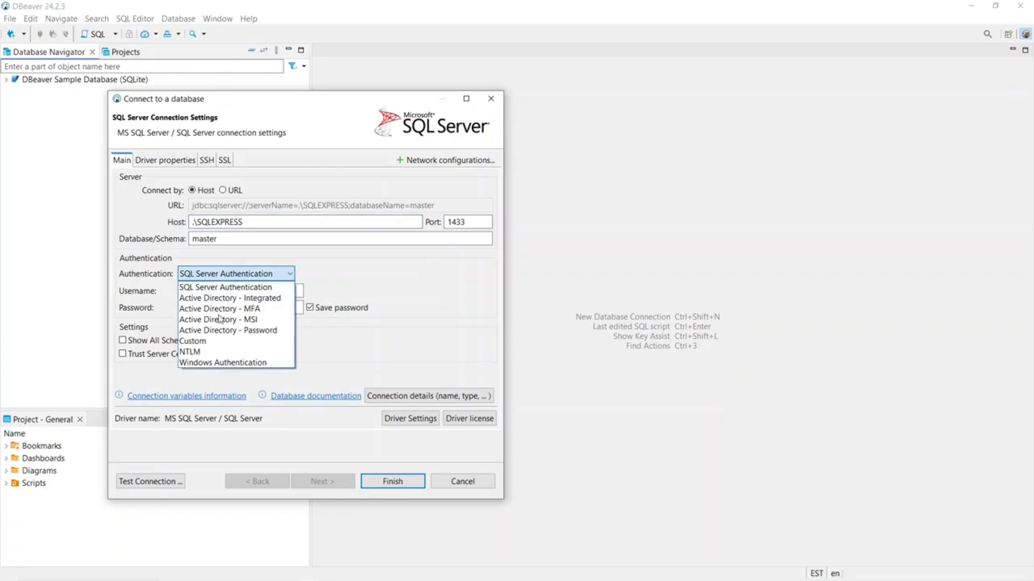
pyautogui.click(229, 362)
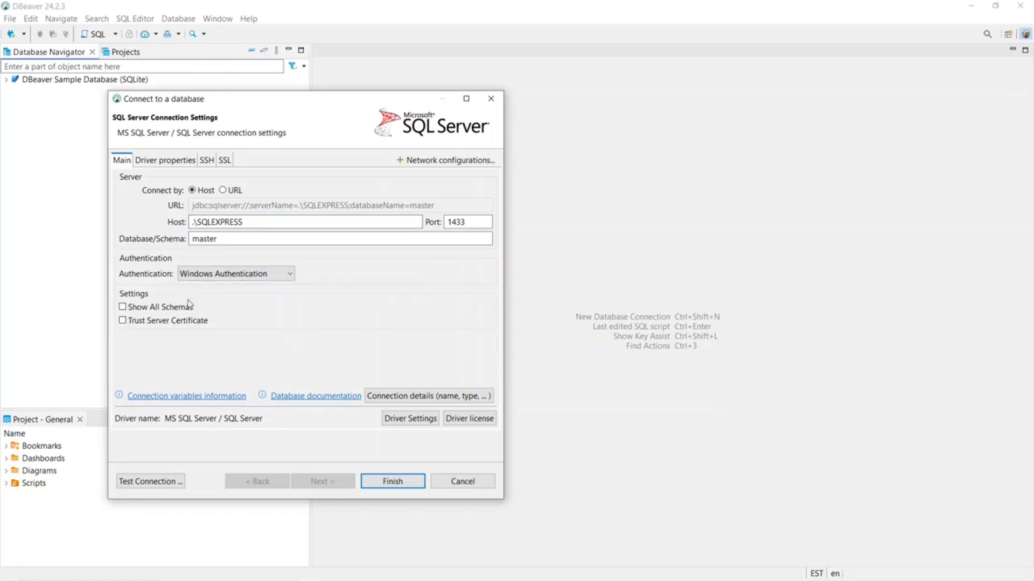
pyautogui.click(206, 240)
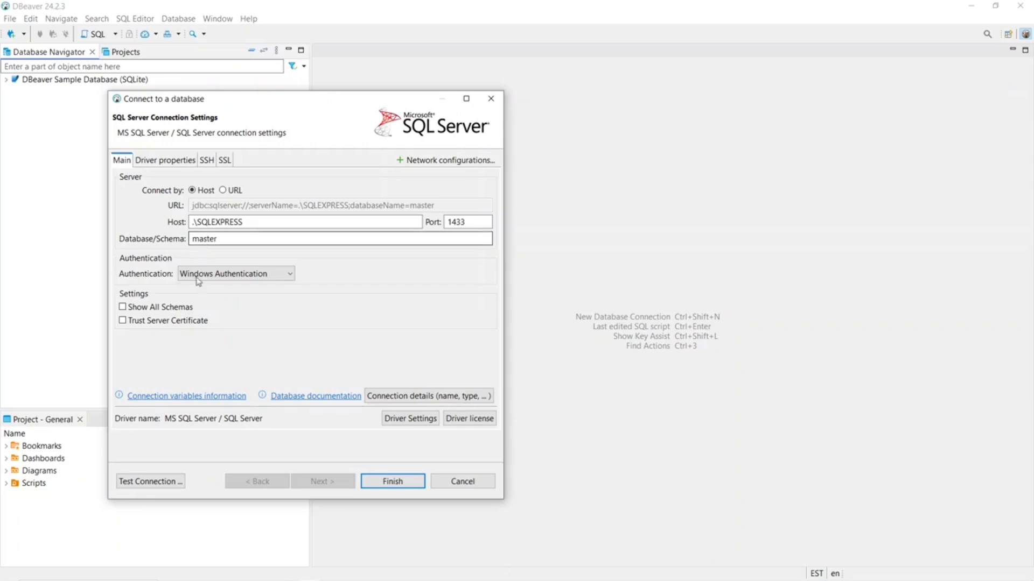
# Try to test the connection and download the missing SQL Server driver files, and abandon the connection setup.
pyautogui.click(141, 483)
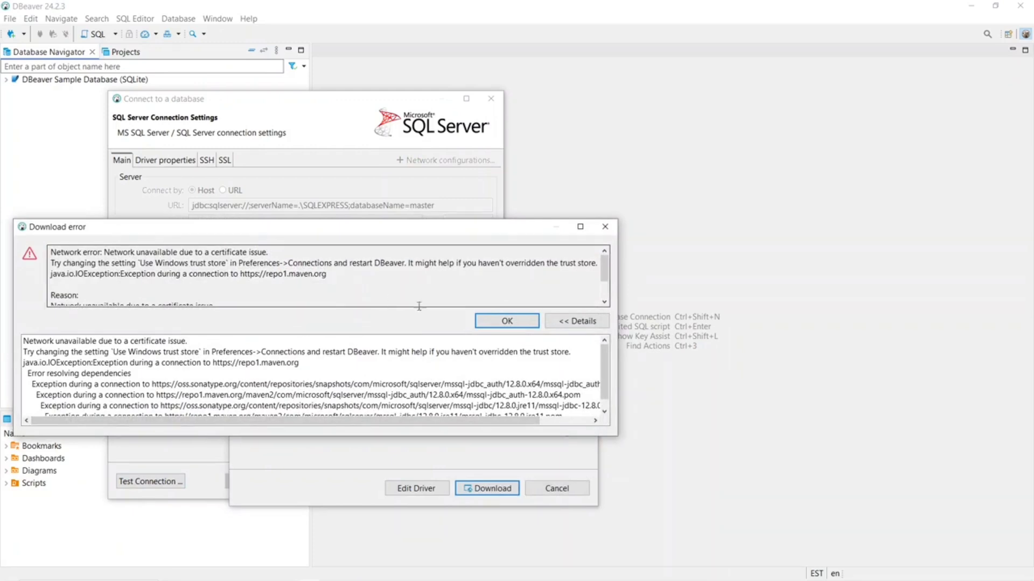
pyautogui.click(507, 321)
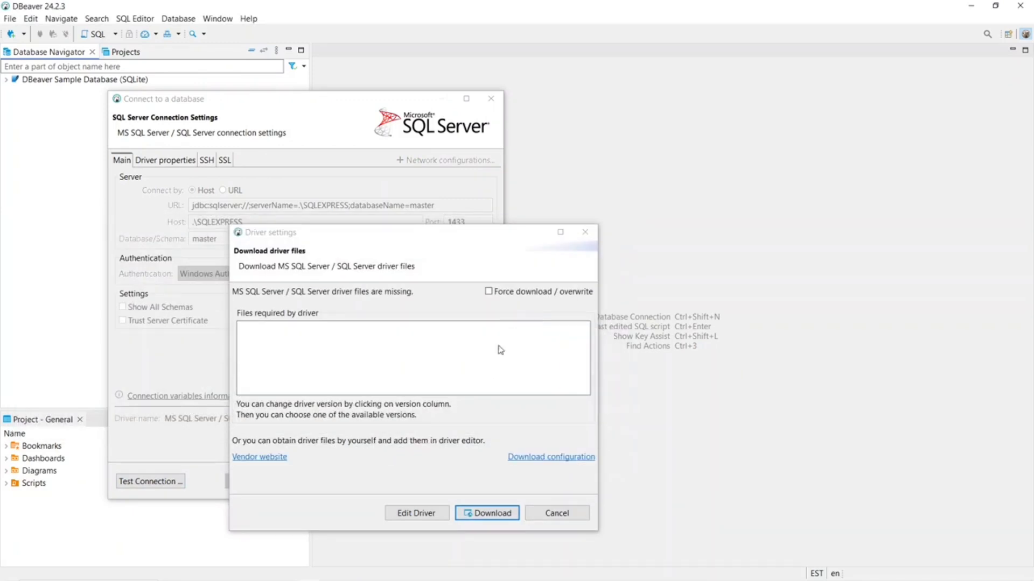
pyautogui.click(483, 514)
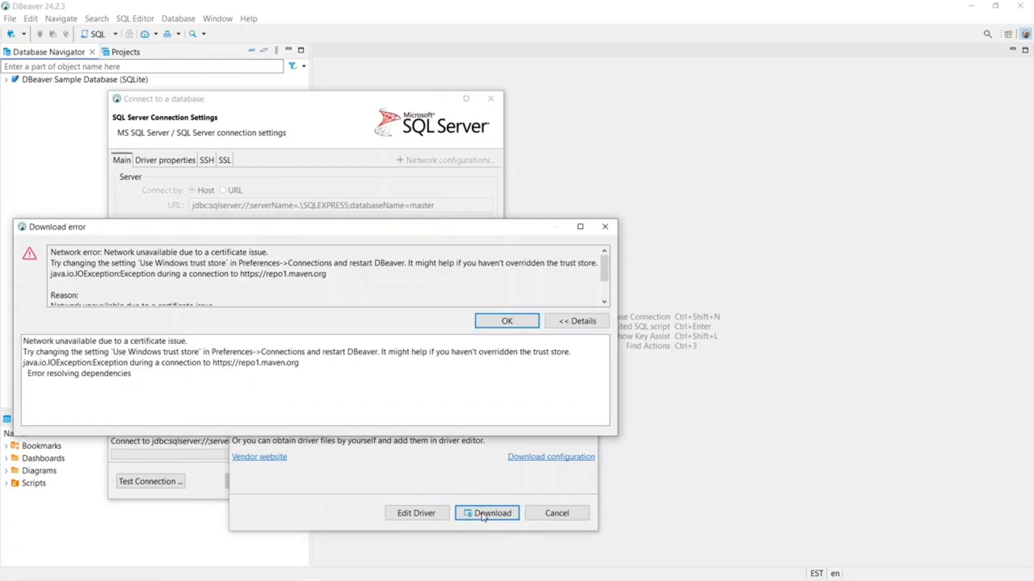
pyautogui.click(499, 324)
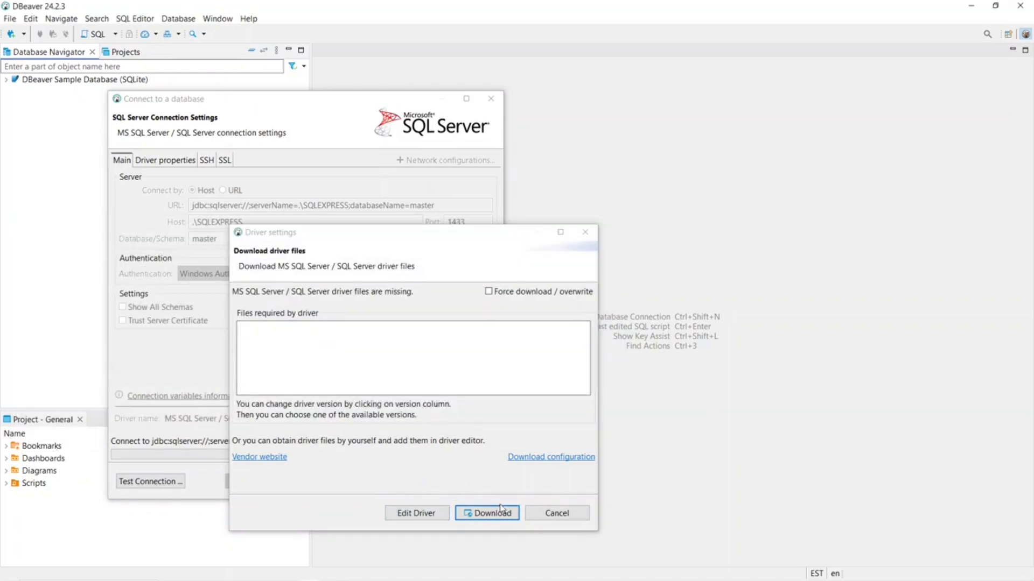
pyautogui.click(550, 514)
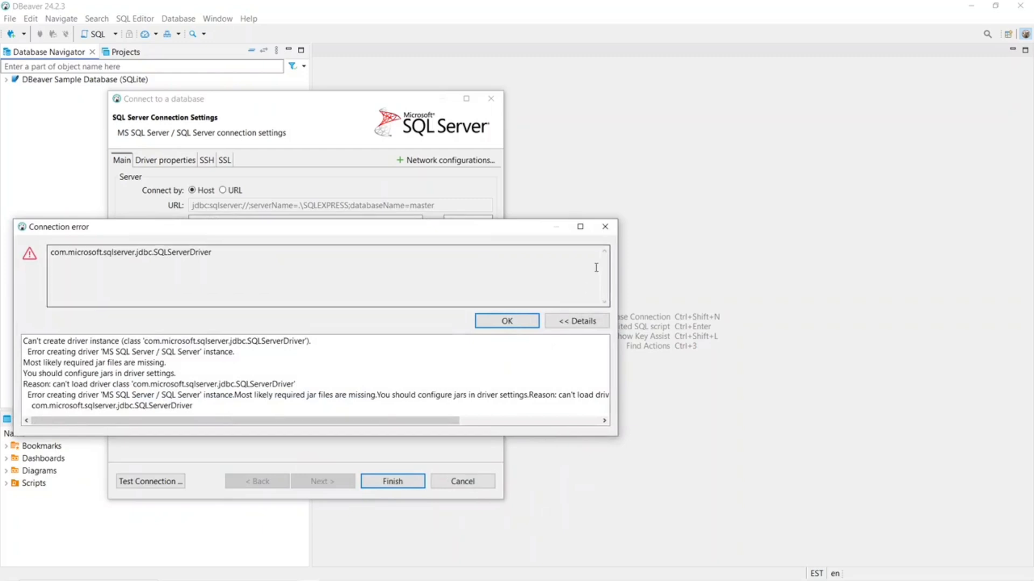
pyautogui.click(605, 227)
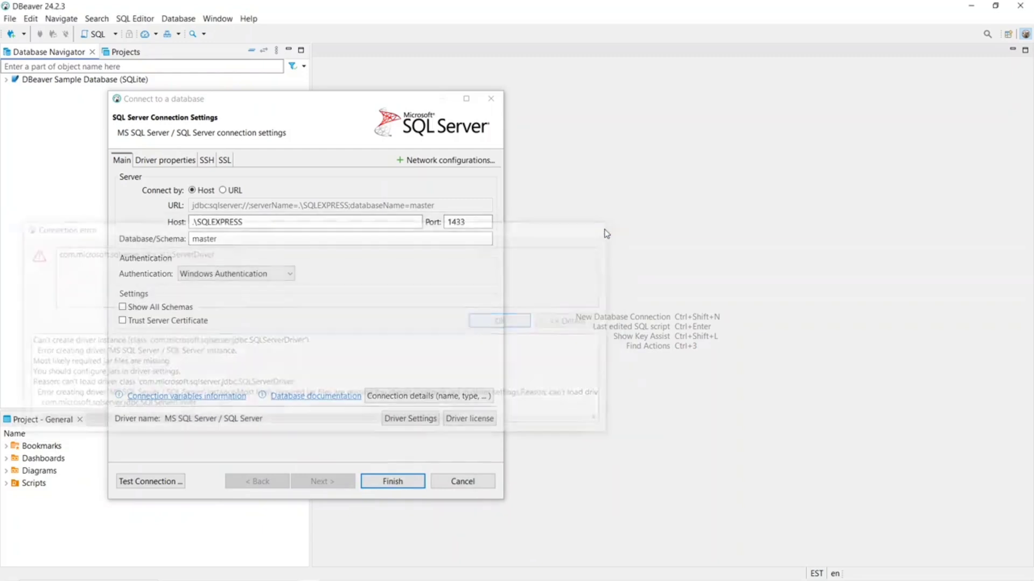
pyautogui.click(491, 99)
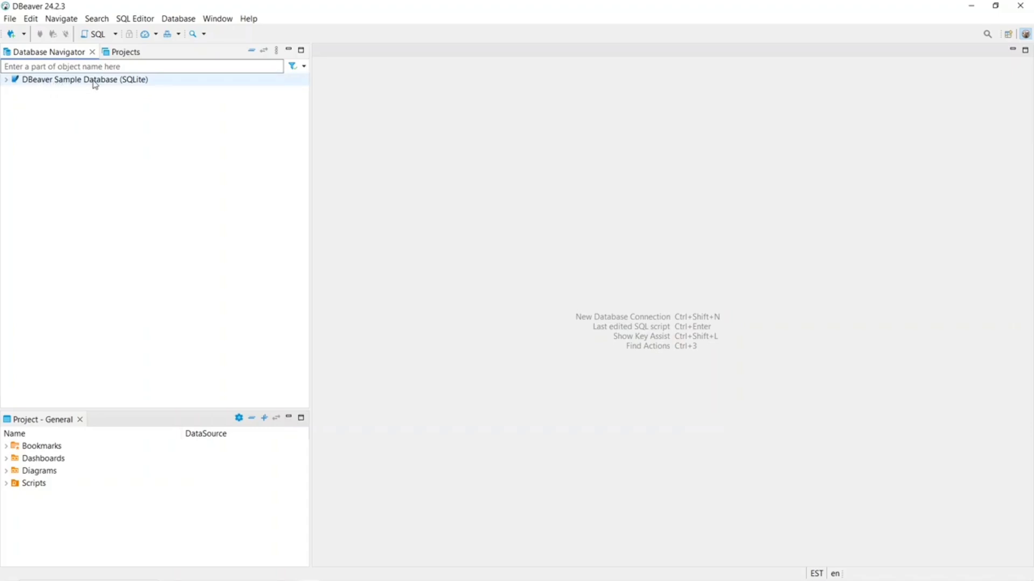
# Expand the DBeaver Sample Database and look through its Data Types folder and its list of tables.
pyautogui.click(6, 80)
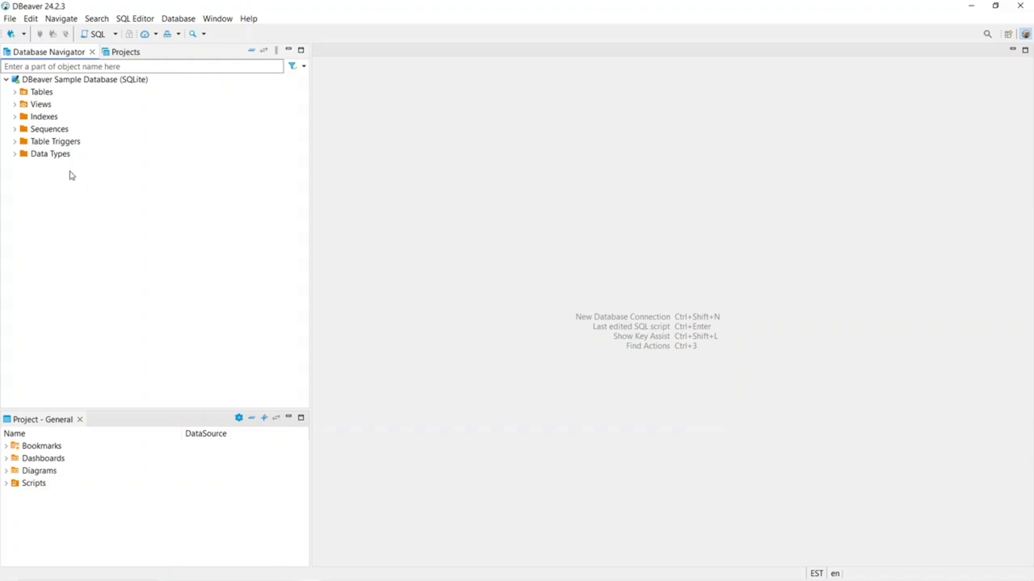
pyautogui.click(15, 154)
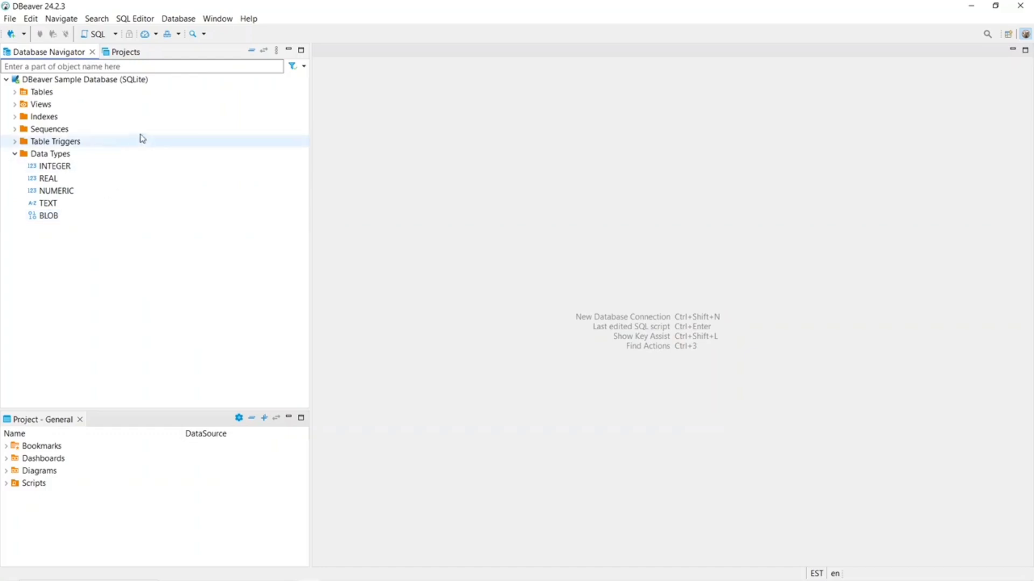
pyautogui.click(15, 155)
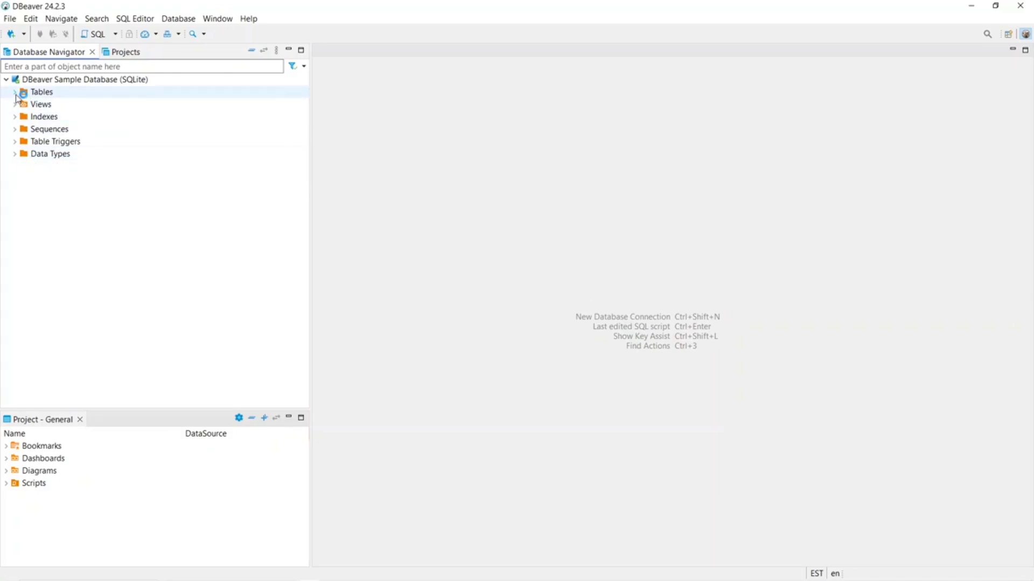
pyautogui.click(15, 92)
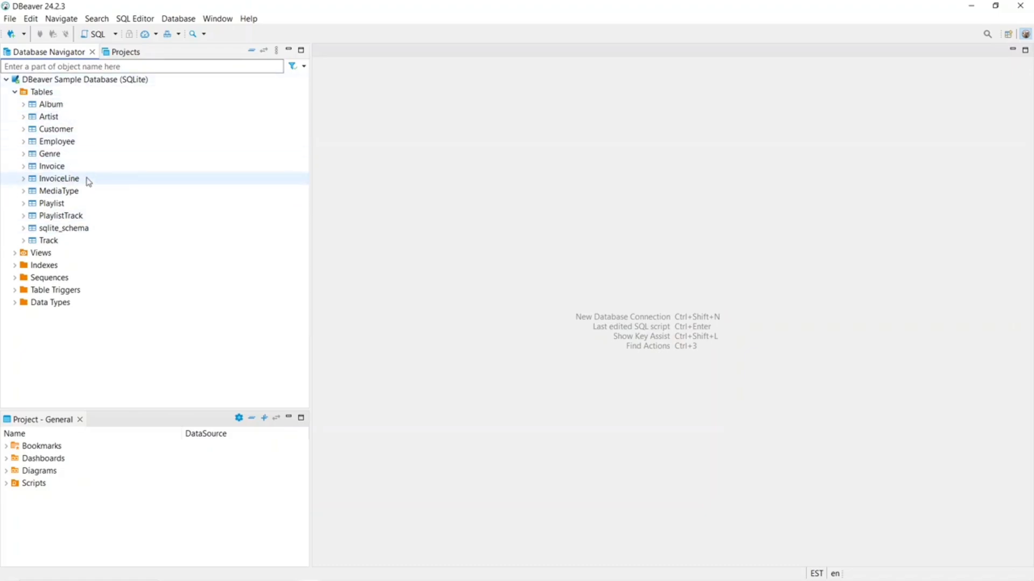
pyautogui.click(48, 107)
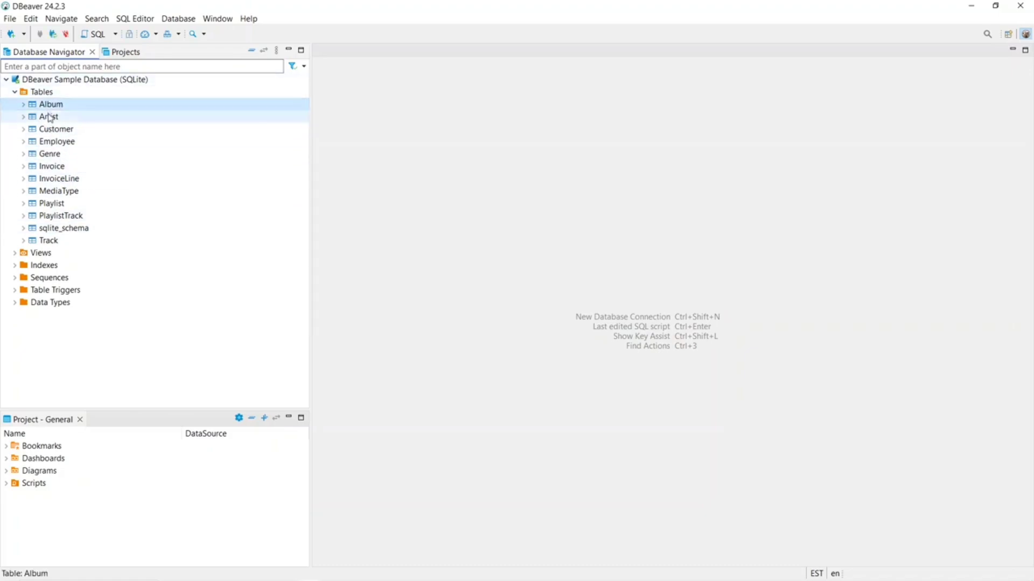
pyautogui.click(49, 117)
pyautogui.click(53, 132)
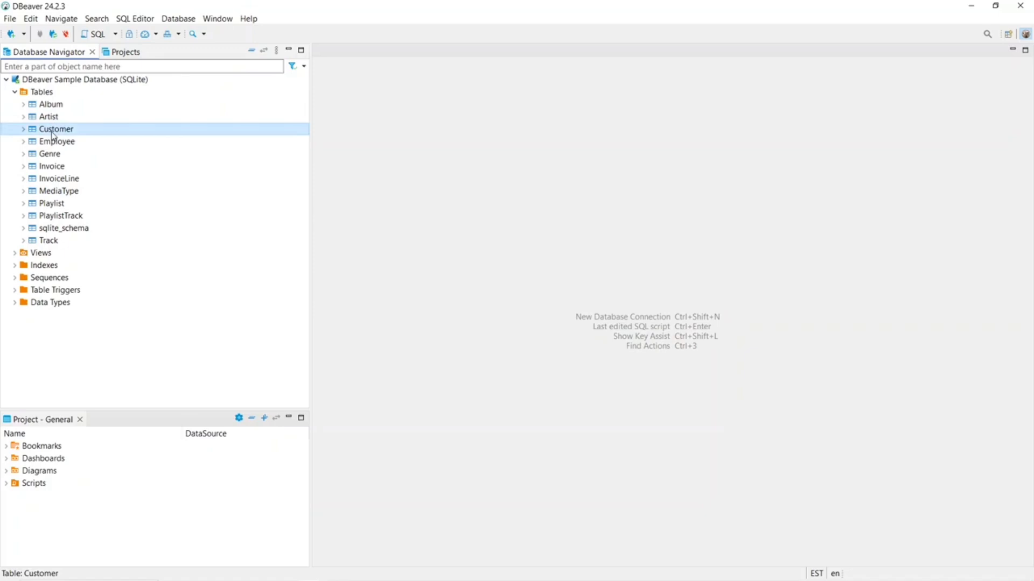
# Look at the Album table's subfolders and columns in the navigator tree, and collapse the table again.
pyautogui.click(23, 105)
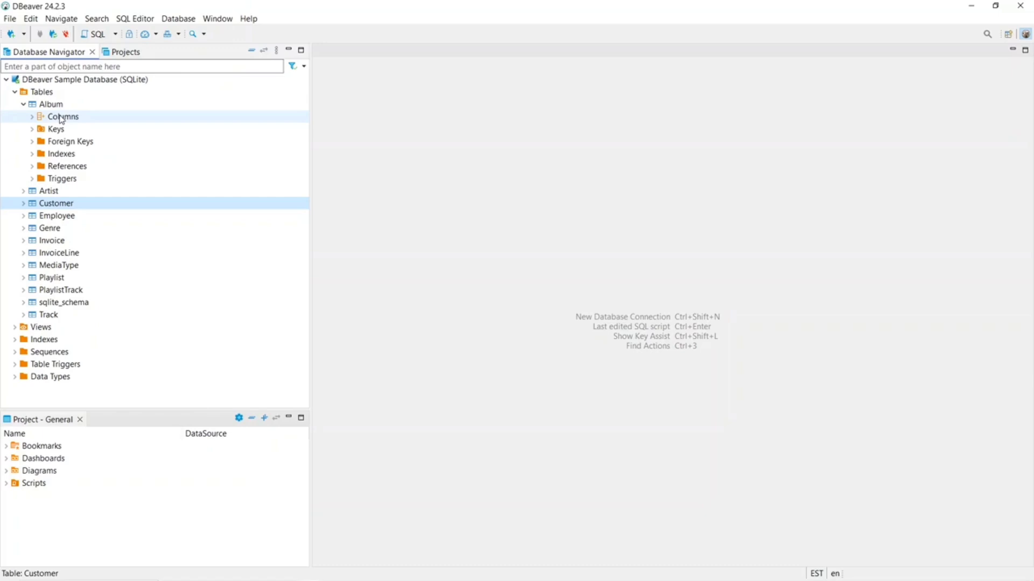
pyautogui.click(33, 118)
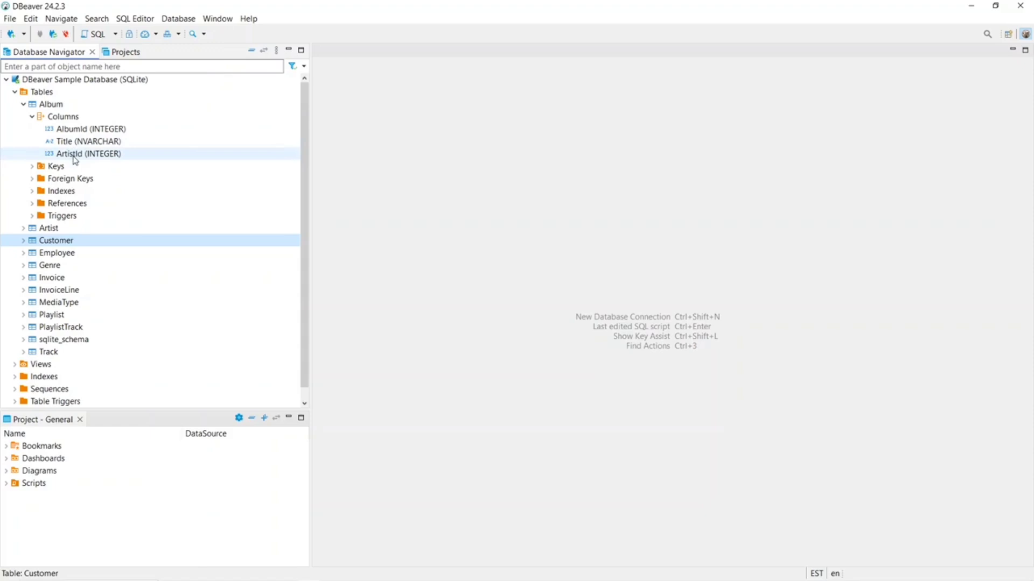
pyautogui.click(32, 117)
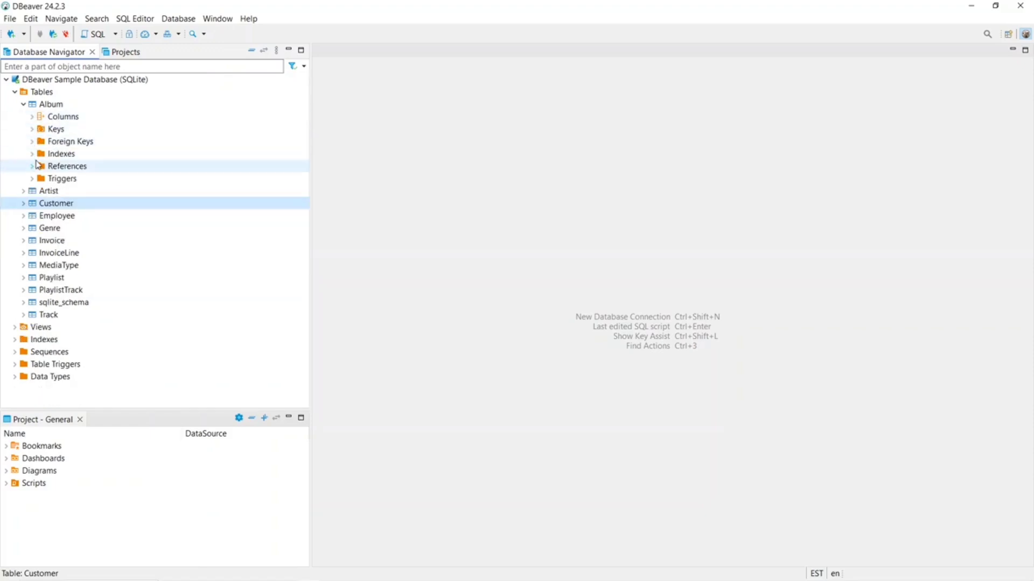
pyautogui.click(24, 104)
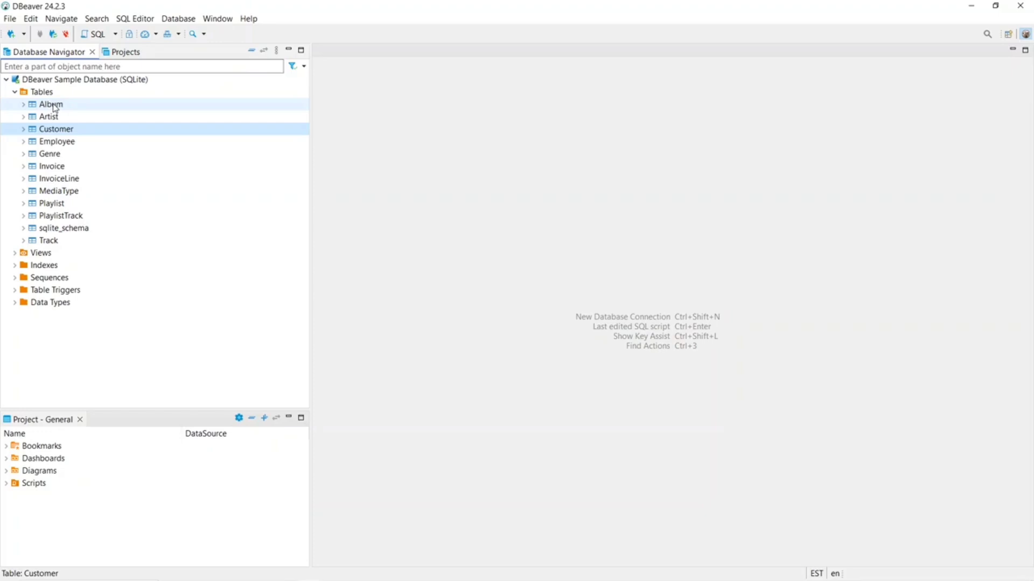
# Open the Album table's properties and view its keys and foreign keys.
pyautogui.rightClick(55, 107)
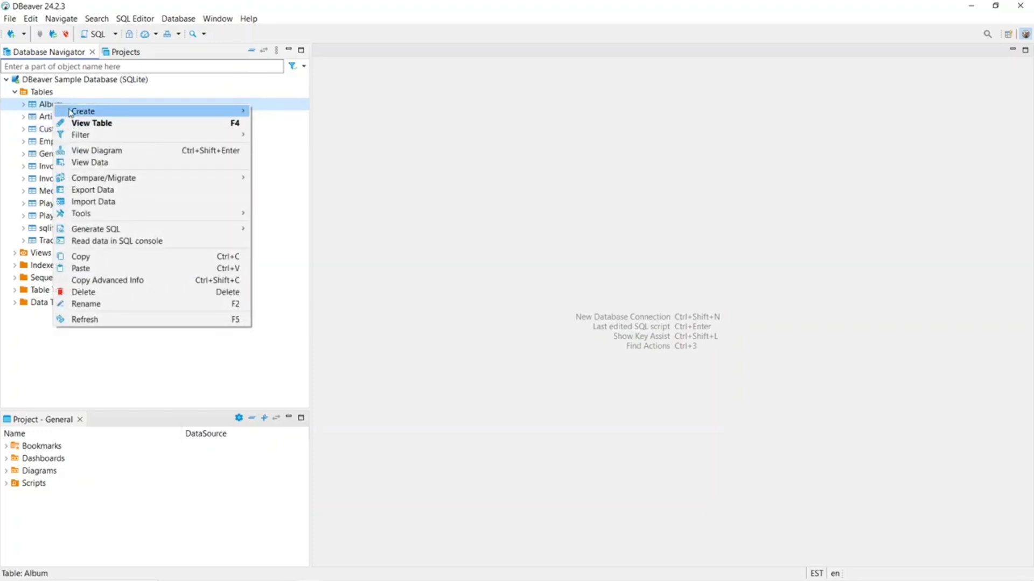
pyautogui.moveTo(75, 113)
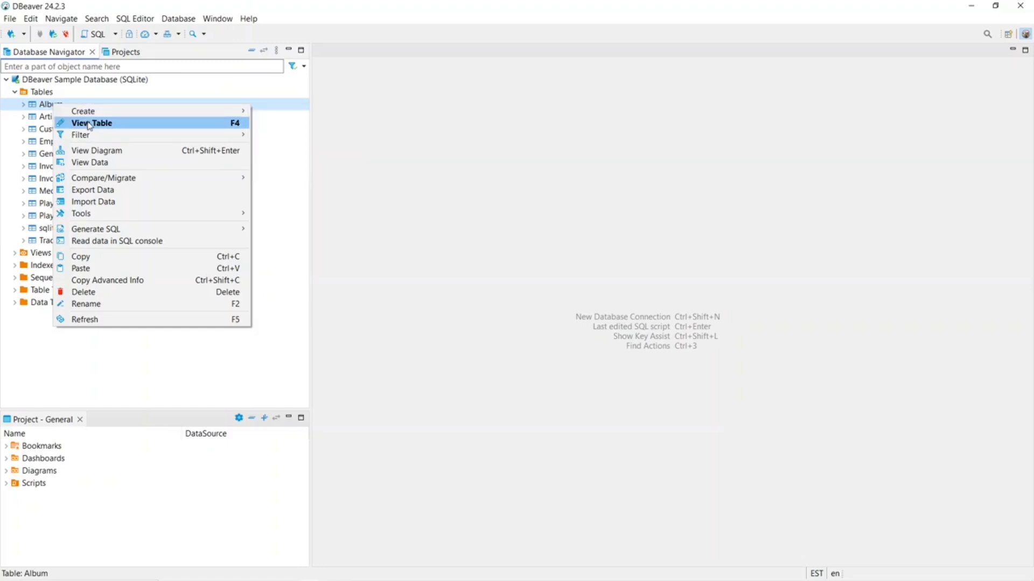
pyautogui.click(89, 125)
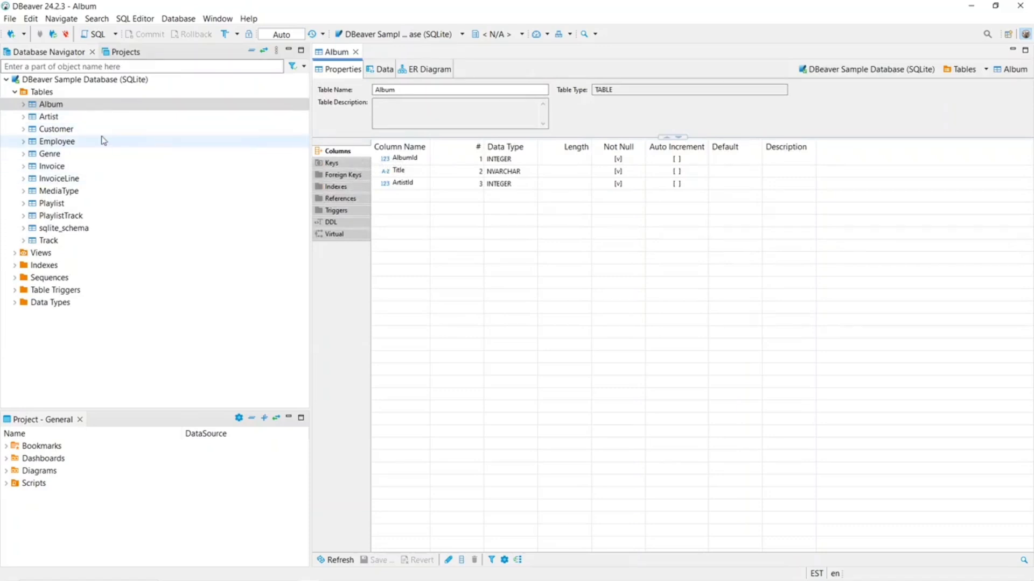
pyautogui.click(357, 163)
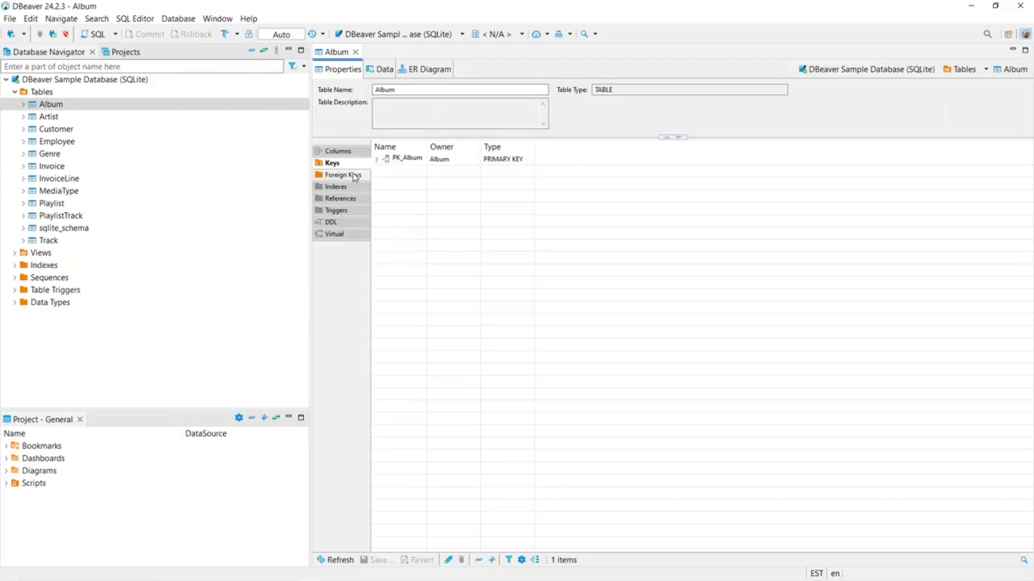
pyautogui.click(355, 176)
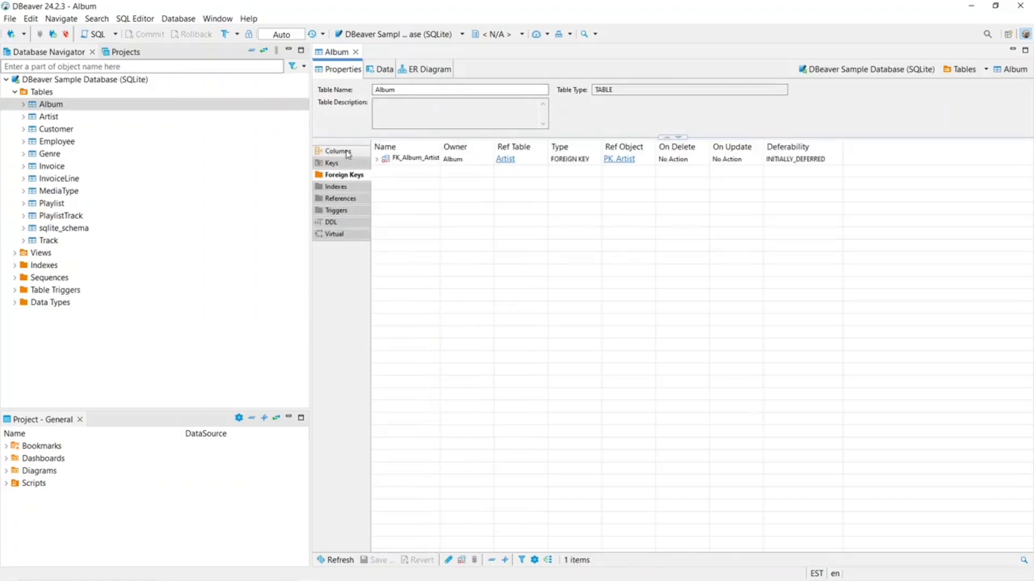
# Return to the Album table's column definitions and look at AlbumId, Title and ArtistId in turn.
pyautogui.click(348, 154)
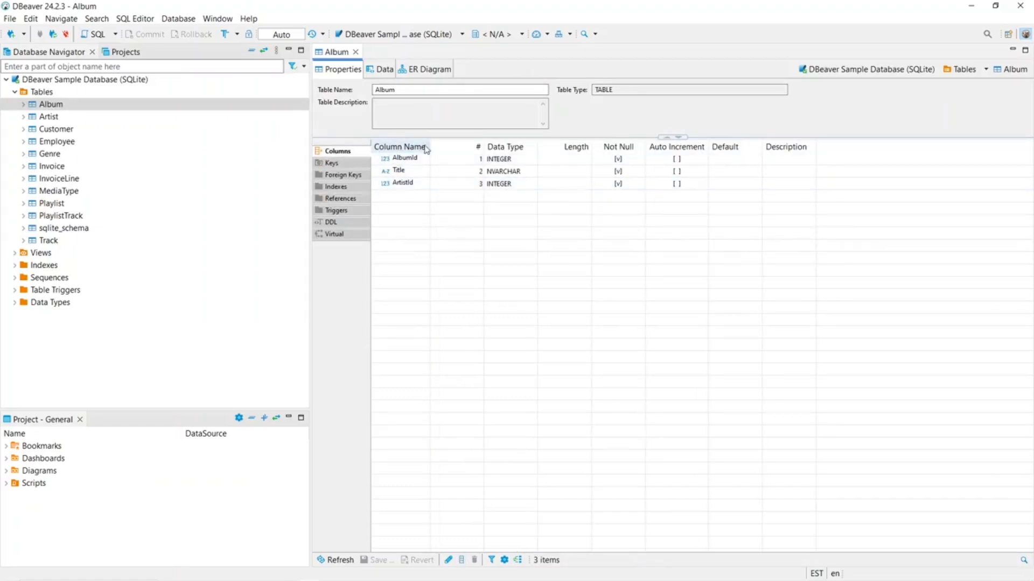
pyautogui.click(408, 160)
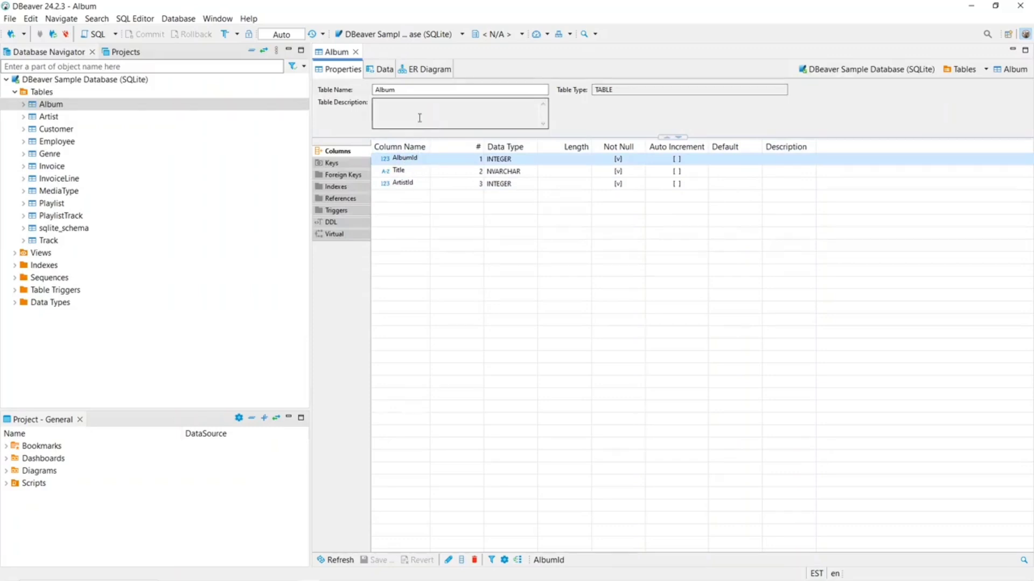
pyautogui.click(398, 171)
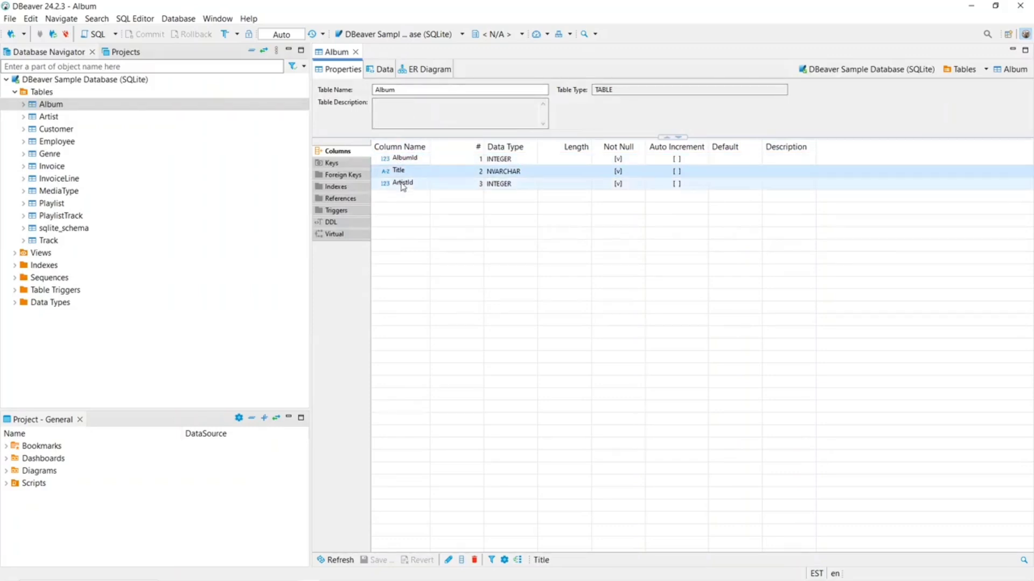
pyautogui.click(402, 185)
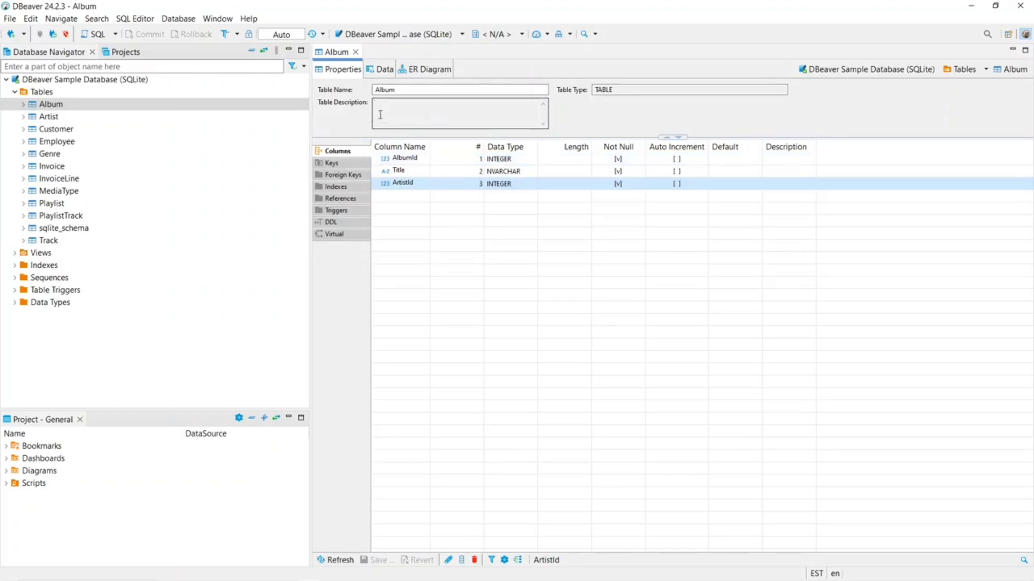
# Display the Album table's data and look at the titles in rows 14 and 20.
pyautogui.click(380, 74)
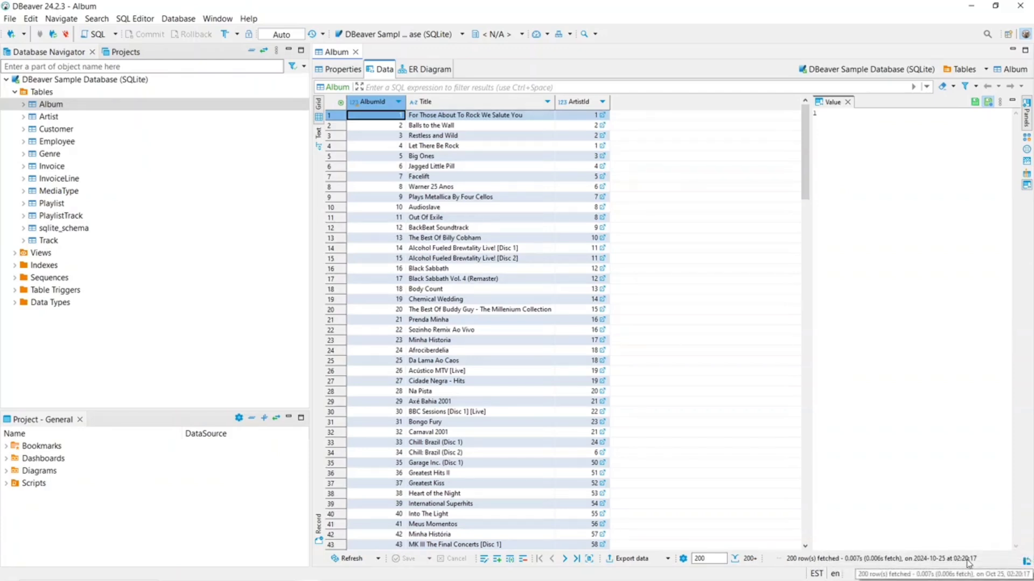
pyautogui.click(444, 180)
pyautogui.click(450, 250)
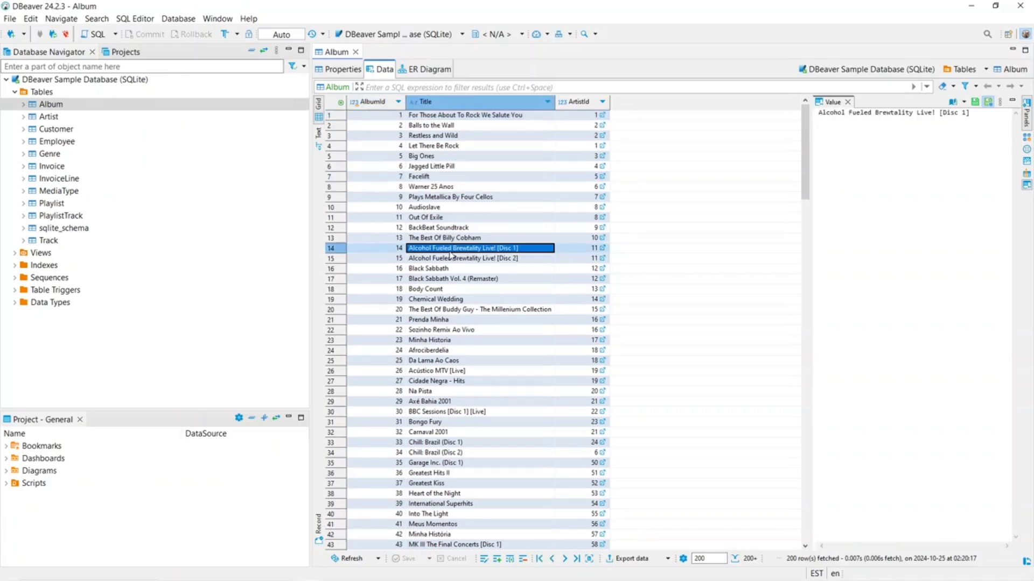
pyautogui.click(460, 311)
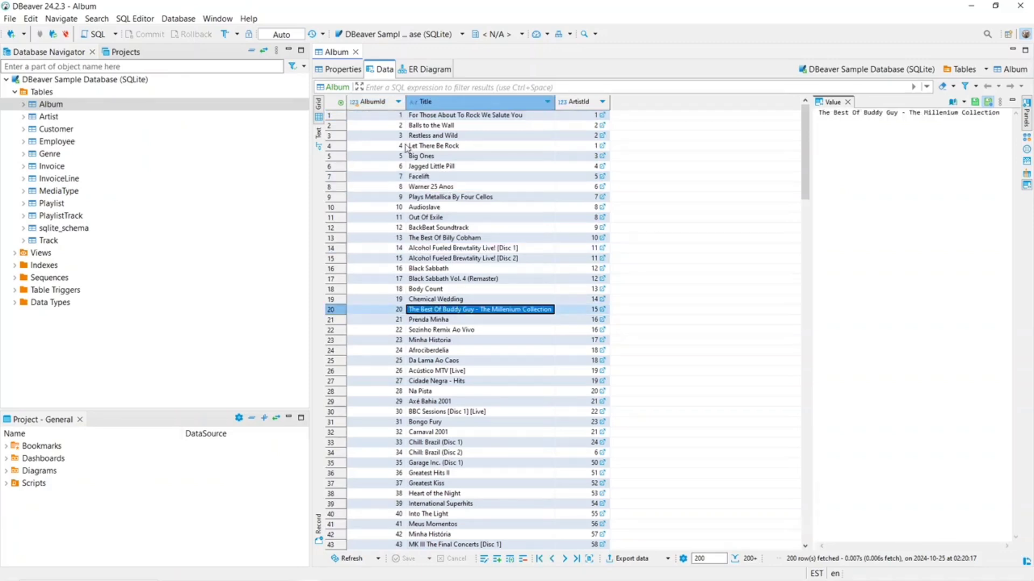
# View the Album table's ER diagram and locate its related Artist and Track tables in the navigator tree.
pyautogui.click(414, 70)
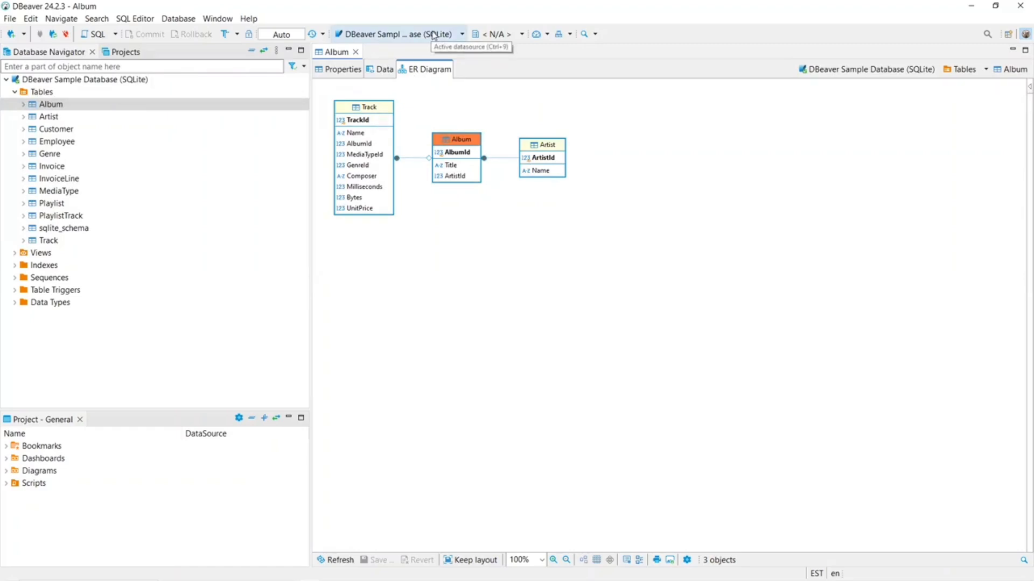
pyautogui.click(434, 36)
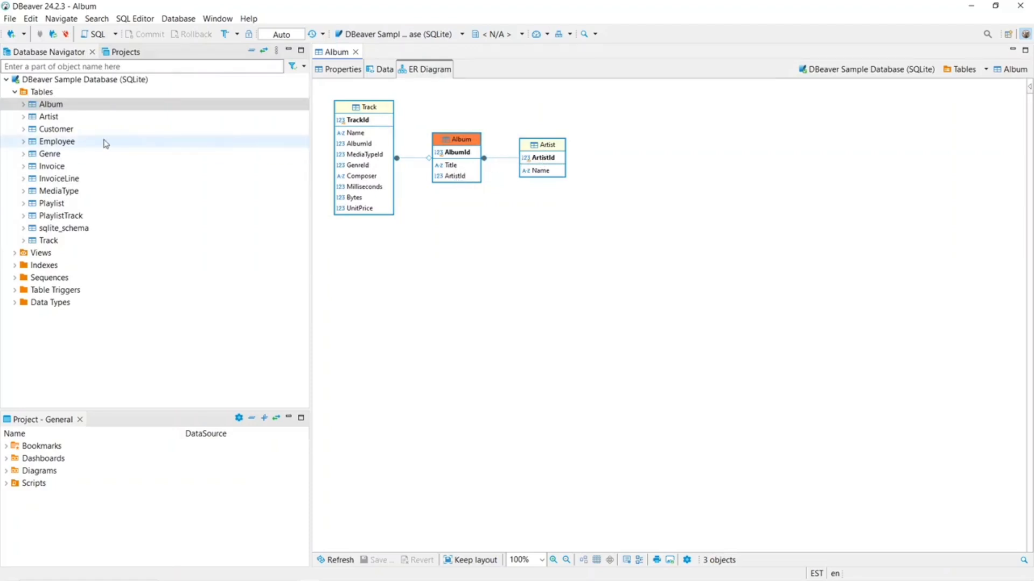
pyautogui.click(59, 120)
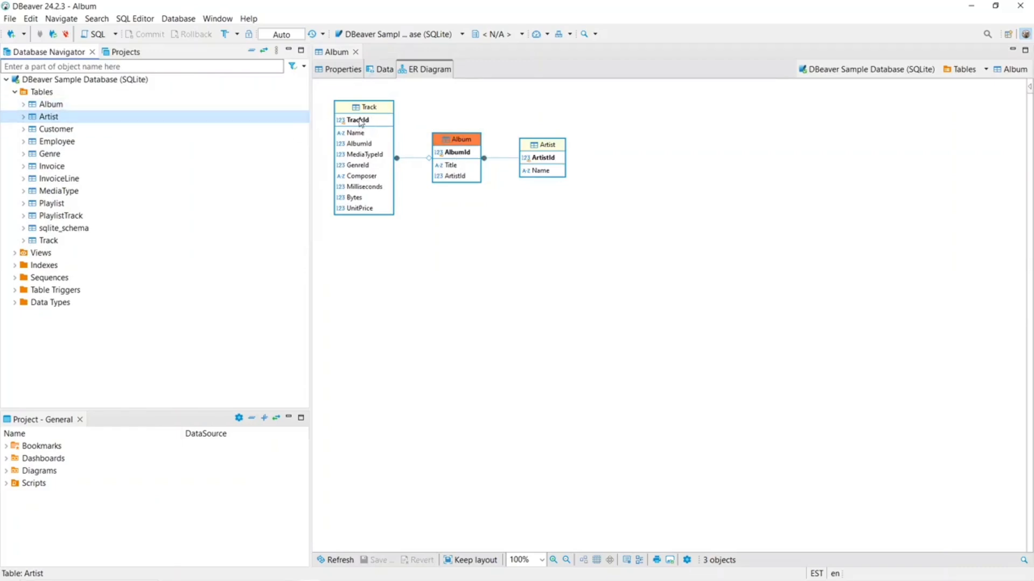
pyautogui.click(58, 242)
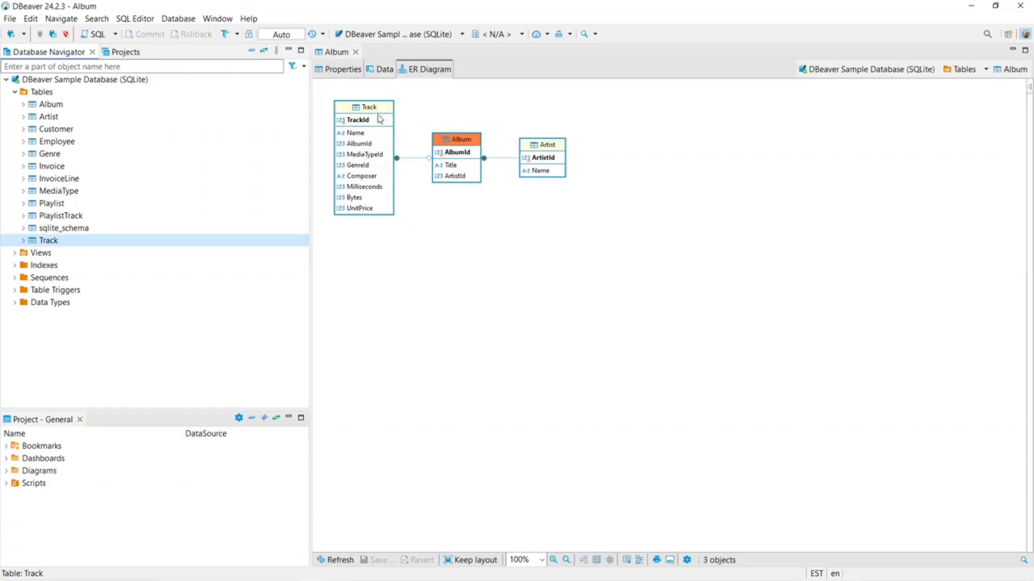
# Open the Employee table and look at its ER diagram with the related Customer table.
pyautogui.rightClick(54, 143)
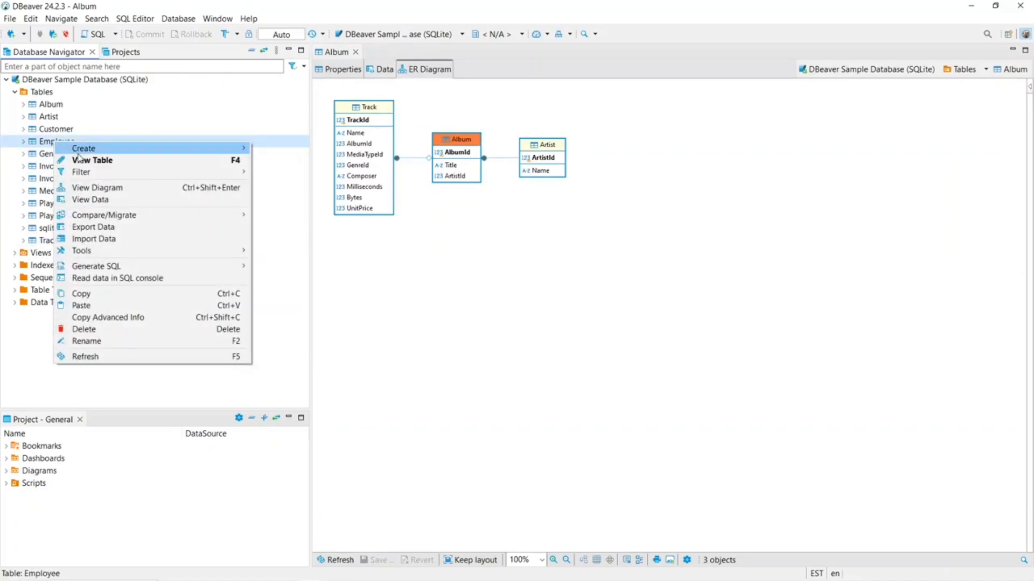
pyautogui.click(88, 160)
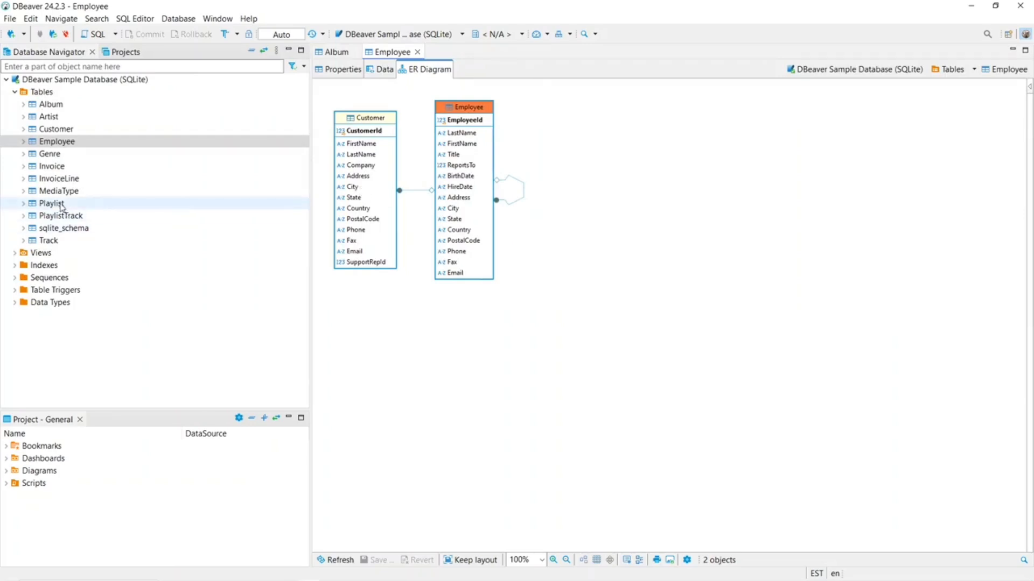
# Open the Invoice table and look through its ER diagram, data rows and column definitions.
pyautogui.click(54, 171)
pyautogui.rightClick(53, 168)
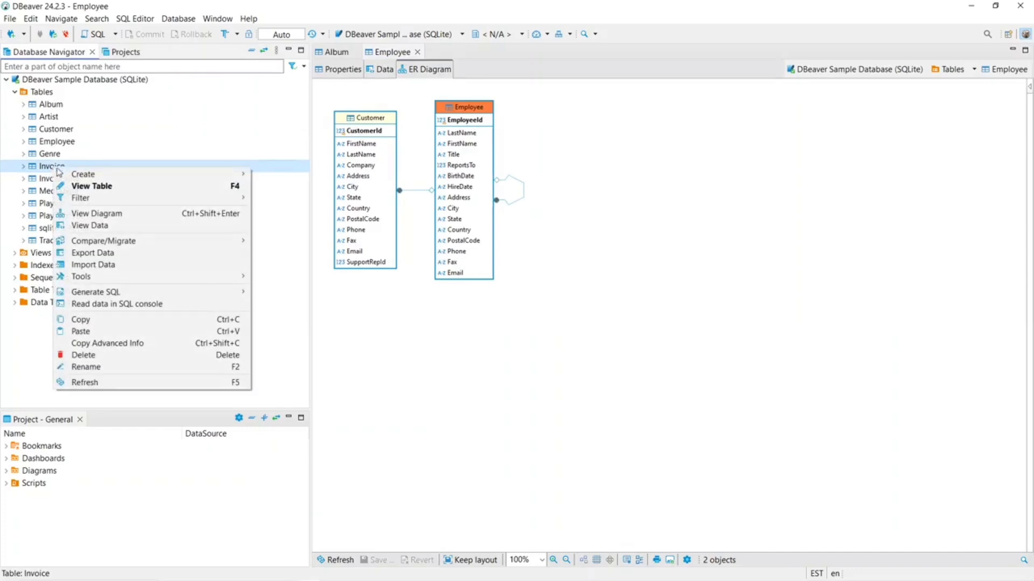
pyautogui.click(83, 187)
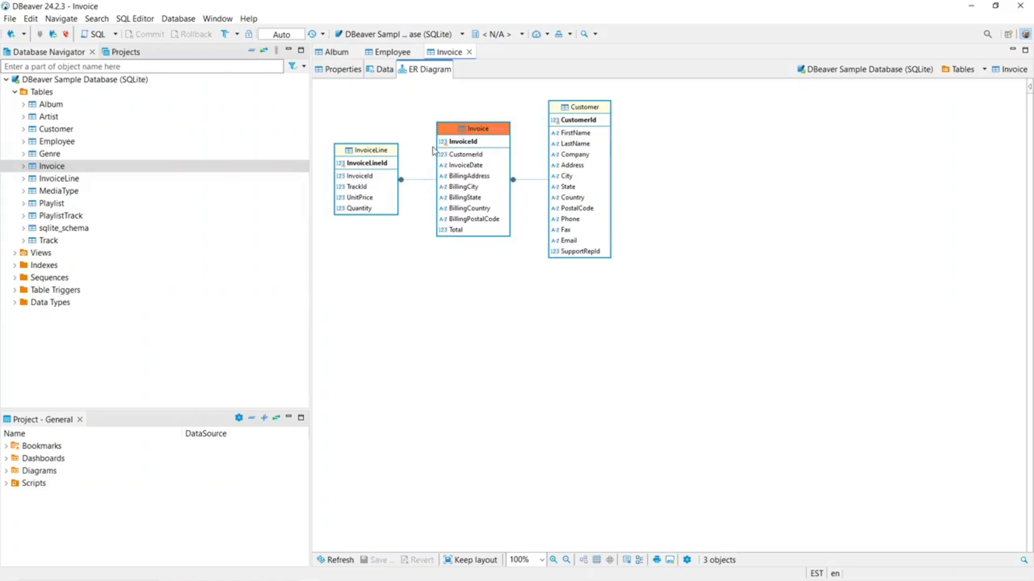
pyautogui.click(382, 70)
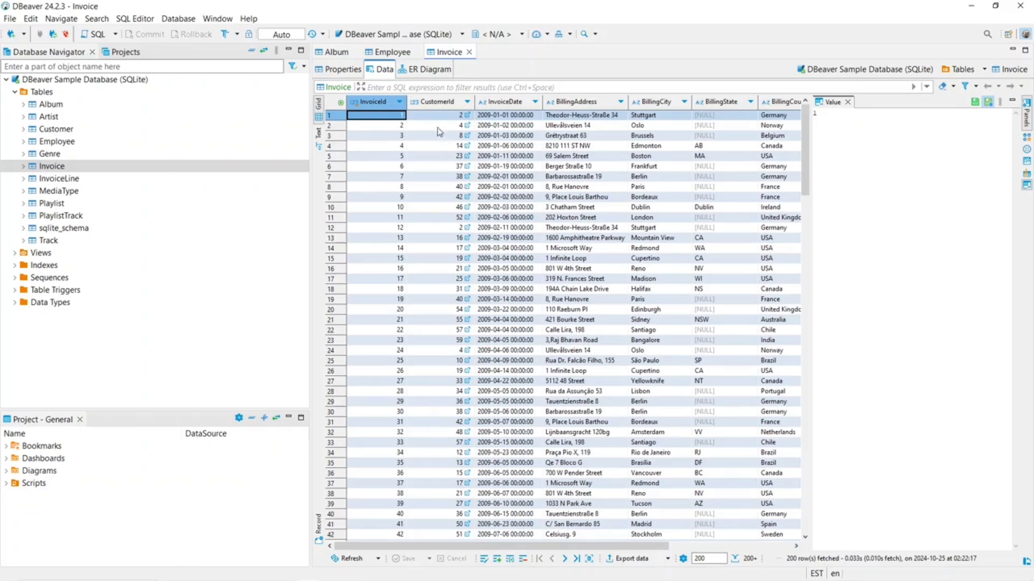
pyautogui.click(349, 72)
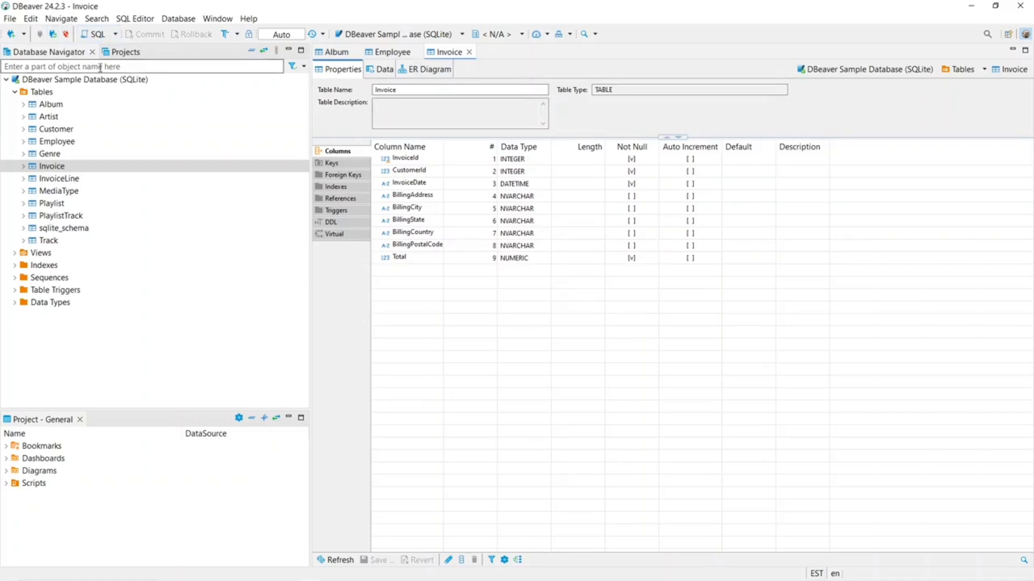
# Close the Invoice, Employee and Album editors and collapse the sample database in the navigator tree.
pyautogui.click(468, 51)
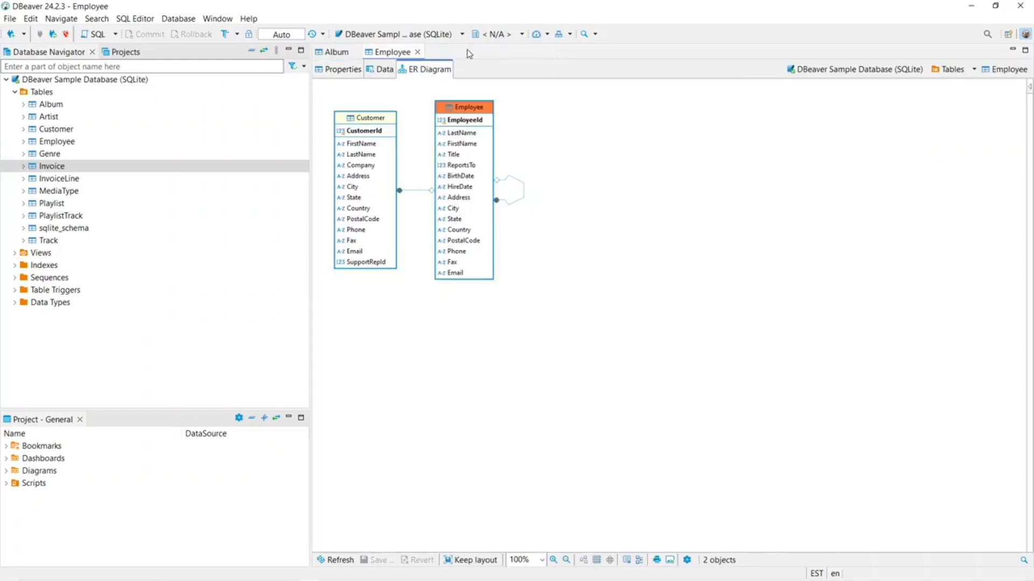
pyautogui.click(419, 52)
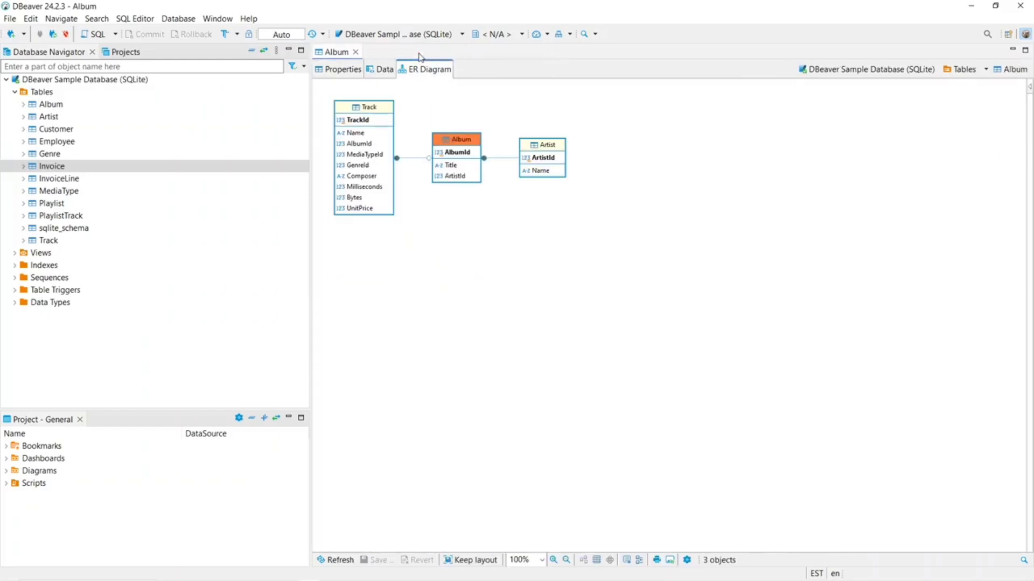
pyautogui.click(356, 51)
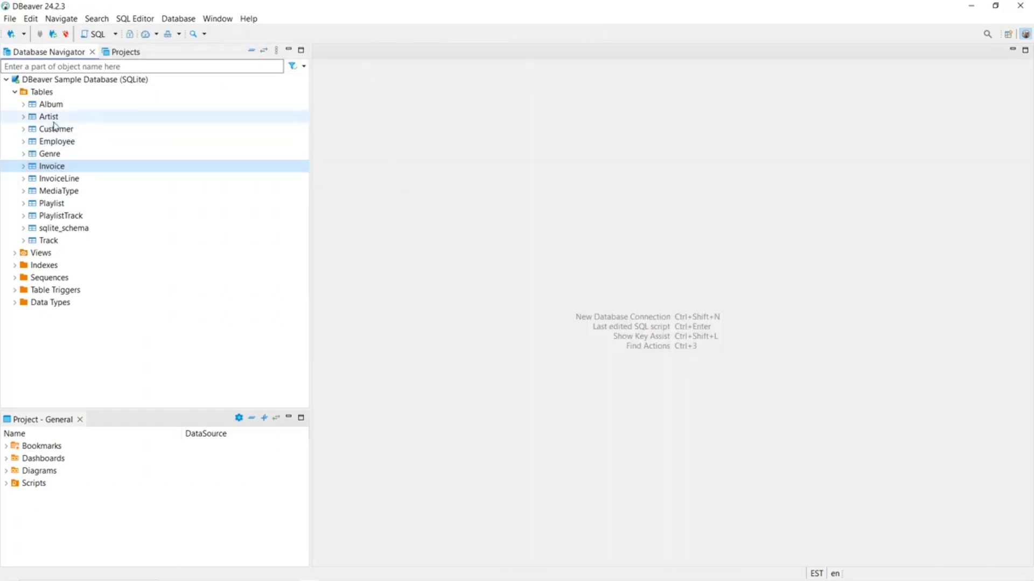
pyautogui.click(15, 93)
pyautogui.click(6, 79)
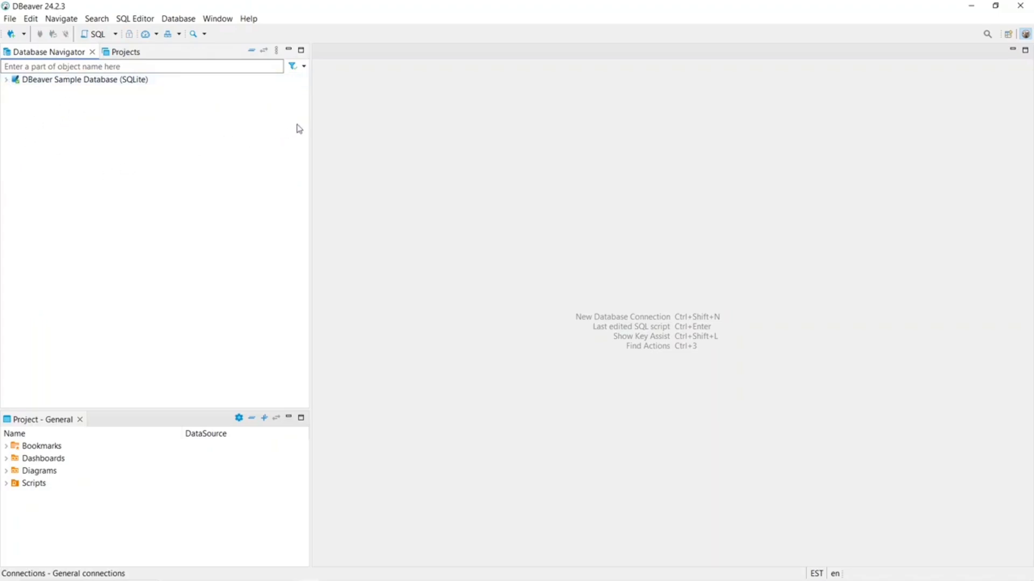
# Narrow the Database Navigator pane and exit DBeaver, confirming the exit.
pyautogui.moveTo(310, 123); pyautogui.dragTo(185, 129)
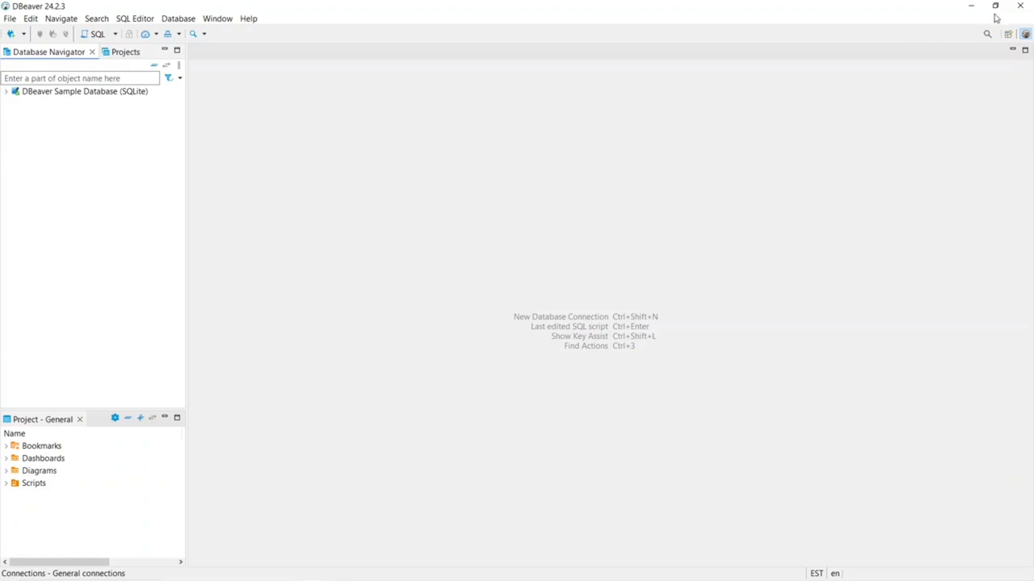
pyautogui.click(1020, 6)
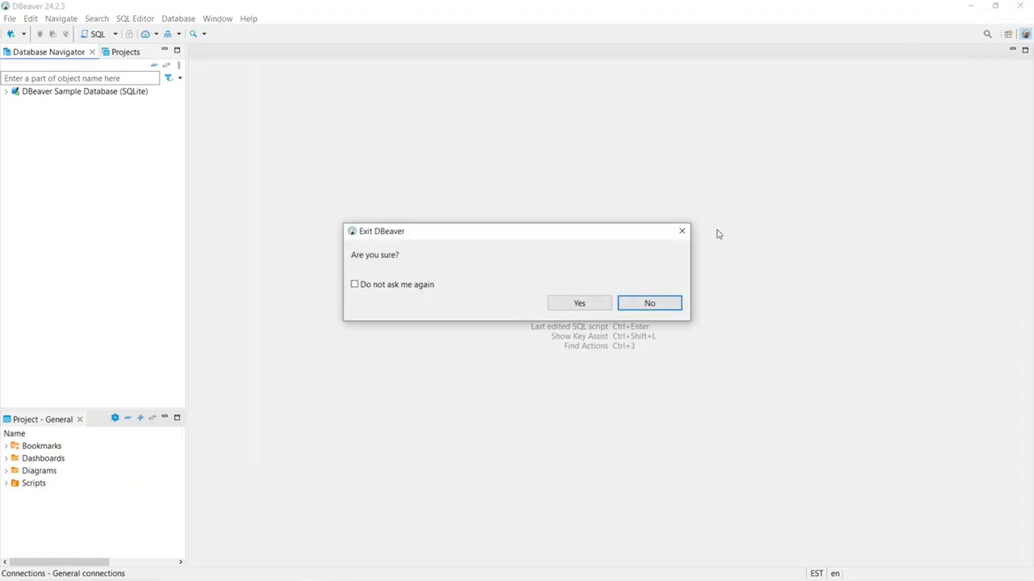
pyautogui.click(568, 302)
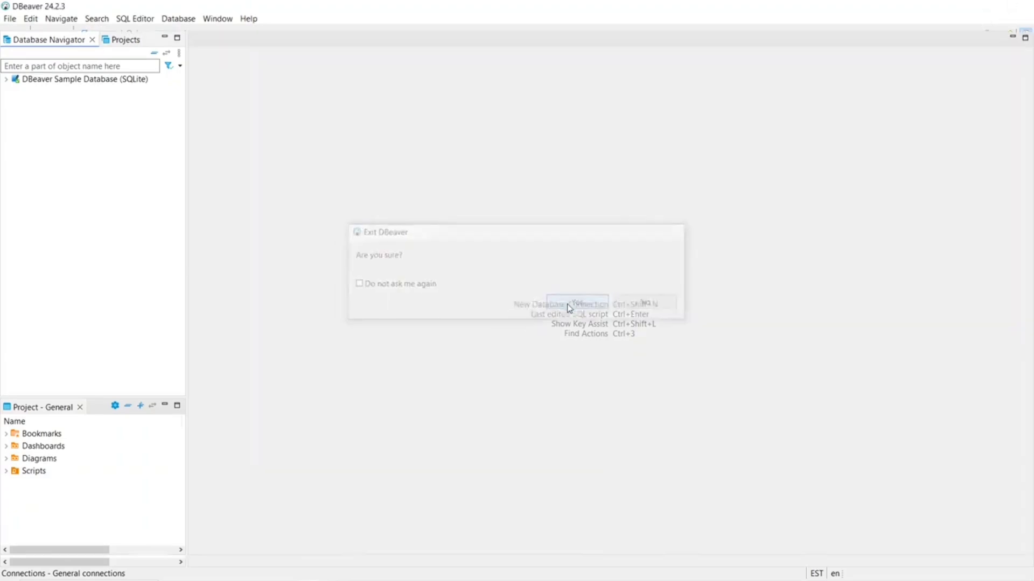